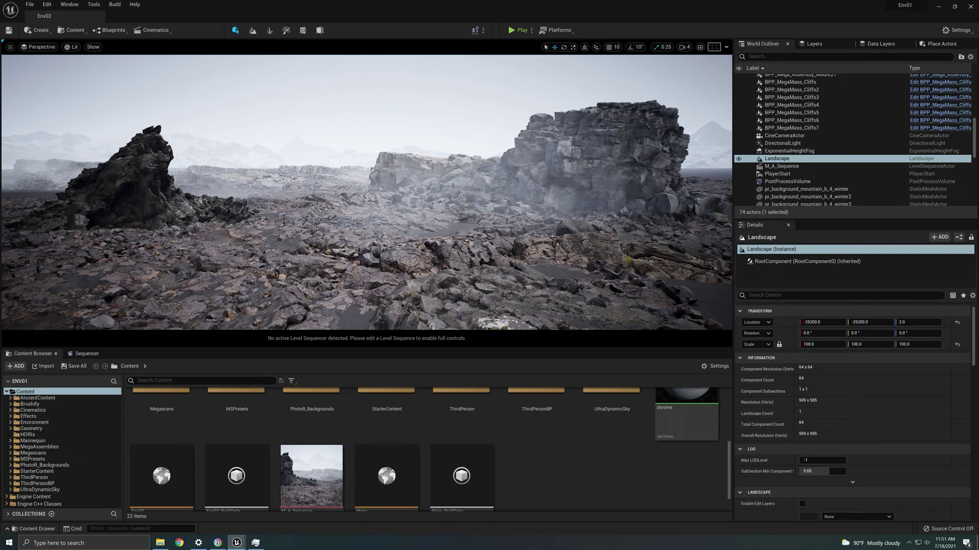
# Switch to the ValleyoftheAncient project and look around the ground and boulder assemblies in the Megascans MASS zoo level.
pyautogui.moveTo(367, 193); pyautogui.dragTo(336, 202, button='right')
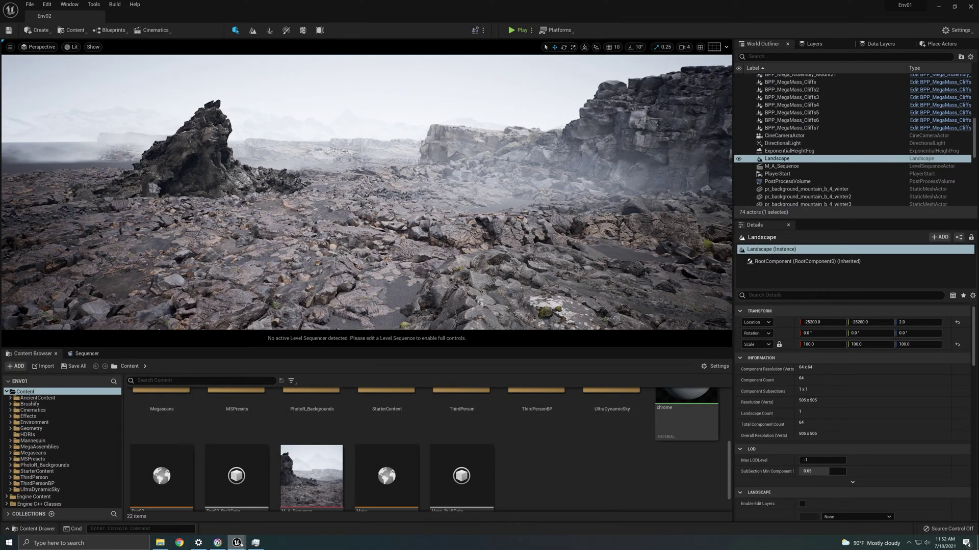
pyautogui.moveTo(236, 542)
pyautogui.click(285, 512)
pyautogui.moveTo(631, 266)
pyautogui.mouseDown(button='right')
pyautogui.moveTo(574, 216)
pyautogui.moveTo(631, 266)
pyautogui.mouseUp(button='right')
pyautogui.moveTo(519, 266); pyautogui.dragTo(474, 242, button='right')
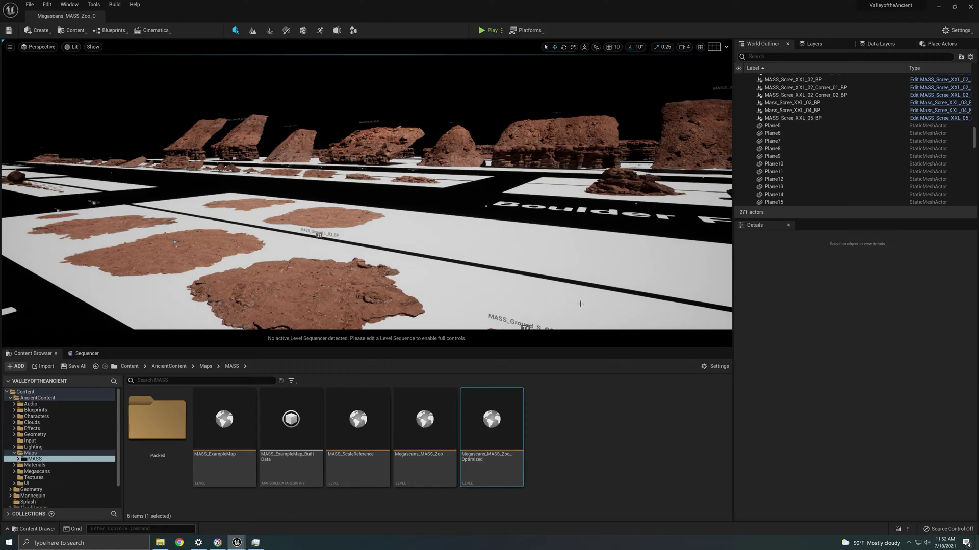
pyautogui.moveTo(398, 271); pyautogui.dragTo(449, 251, button='right')
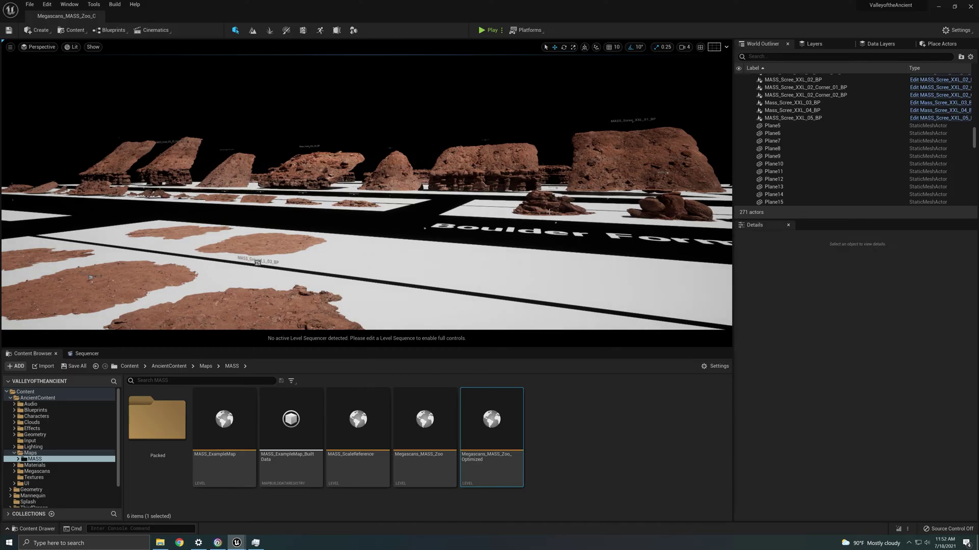
pyautogui.moveTo(436, 224); pyautogui.dragTo(438, 222, button='right')
# Raise the viewport camera speed to 6 and survey the zoo level's ground flats, boulder formations and hills.
pyautogui.click(684, 47)
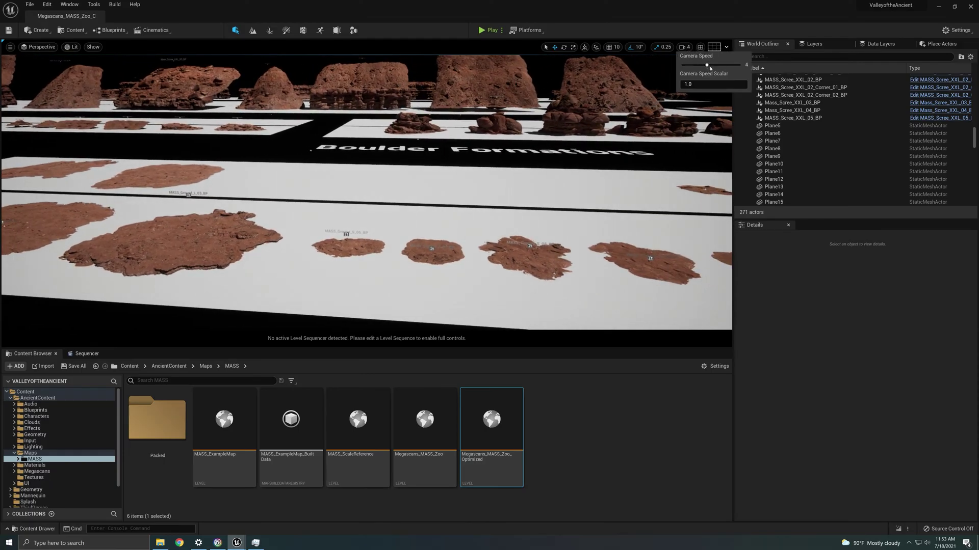
pyautogui.moveTo(710, 65); pyautogui.dragTo(724, 65)
pyautogui.moveTo(561, 168); pyautogui.dragTo(528, 189, button='right')
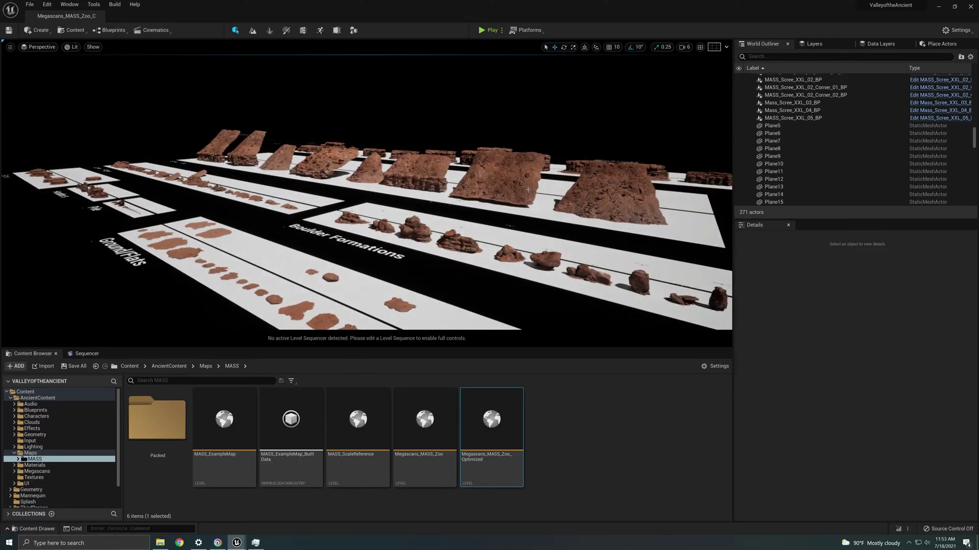
pyautogui.moveTo(539, 193); pyautogui.dragTo(537, 191, button='right')
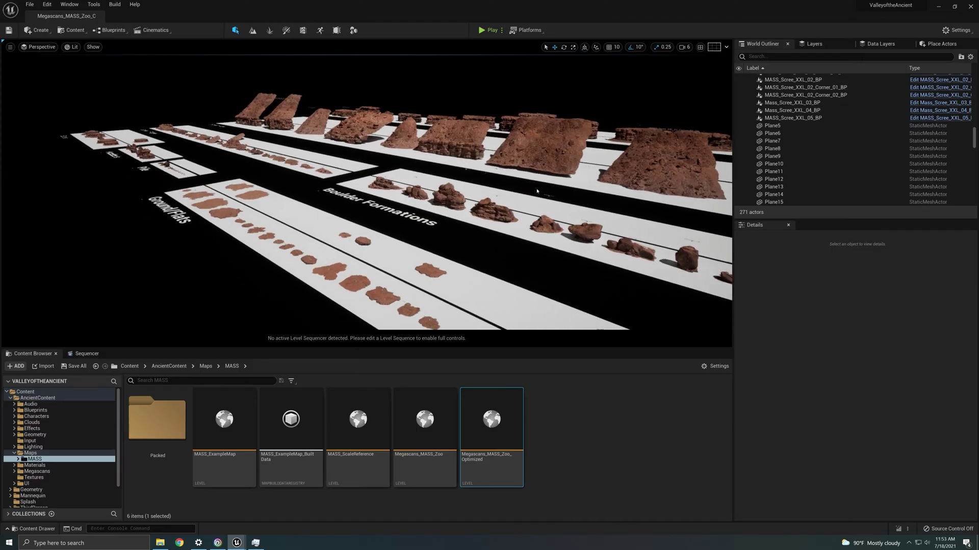
pyautogui.moveTo(535, 236); pyautogui.dragTo(534, 222, button='right')
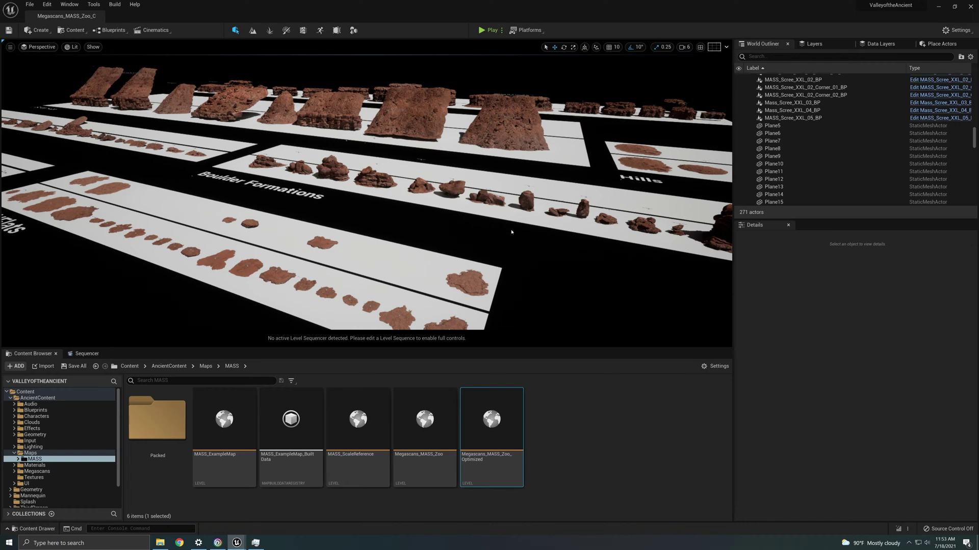
pyautogui.moveTo(520, 172); pyautogui.dragTo(513, 207, button='right')
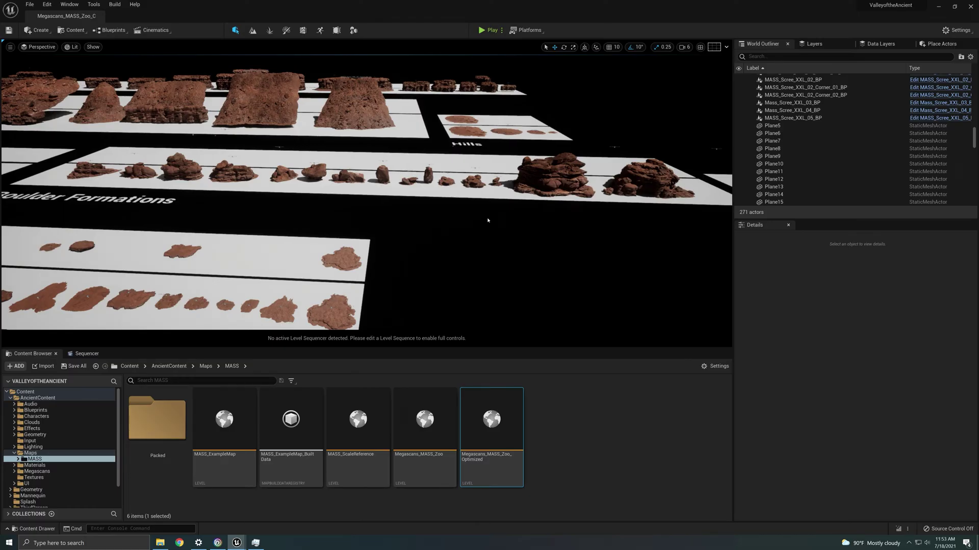
pyautogui.moveTo(367, 214); pyautogui.dragTo(371, 214, button='right')
# Select the MASS_Ground_L_04_BP ground assembly in the level and inspect its surface up close and from a distance.
pyautogui.click(334, 309)
pyautogui.moveTo(398, 249); pyautogui.dragTo(301, 278, button='right')
pyautogui.press('w')
pyautogui.moveTo(413, 222)
pyautogui.mouseDown(button='right')
pyautogui.moveTo(411, 245)
pyautogui.moveTo(426, 220)
pyautogui.mouseUp(button='right')
pyautogui.click(414, 223)
pyautogui.press('s')
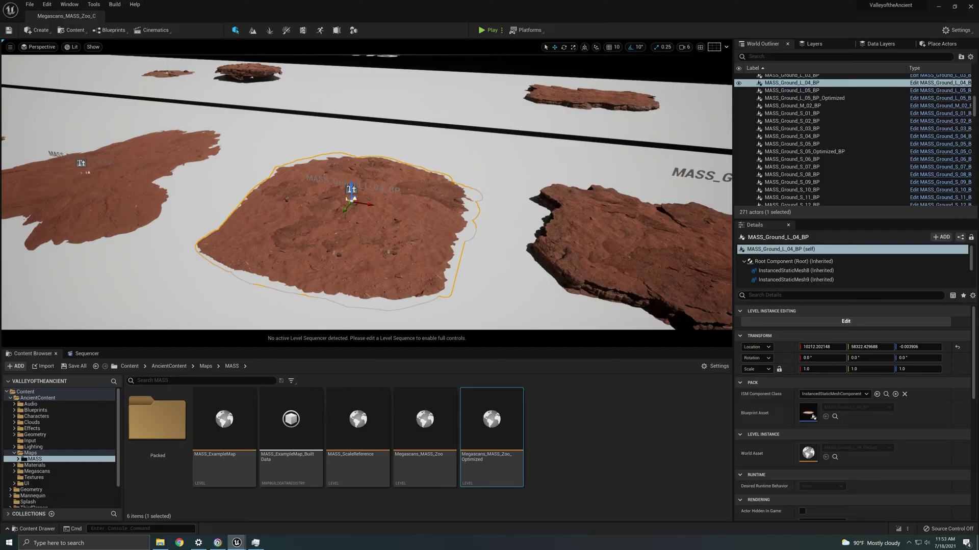
pyautogui.scroll(5, 414, 222)
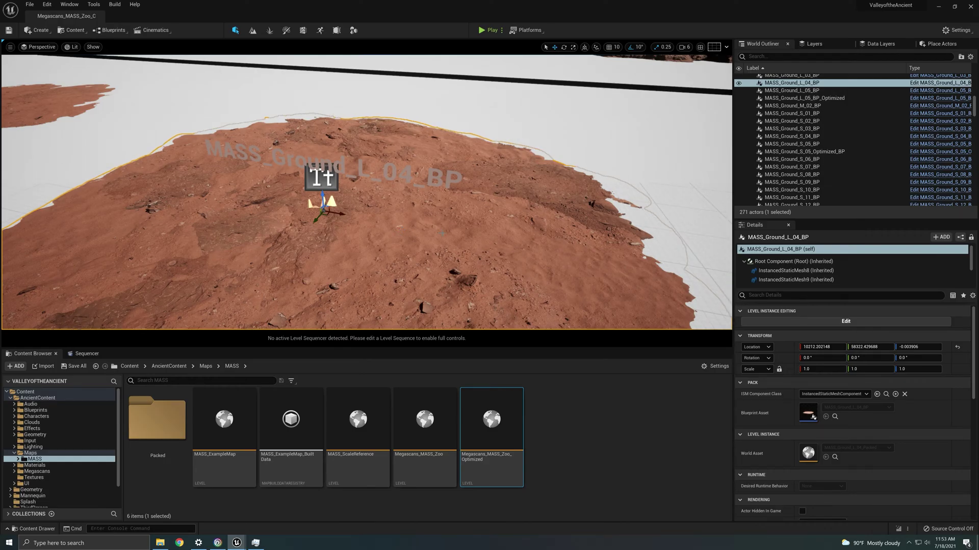
pyautogui.scroll(-10, 397, 234)
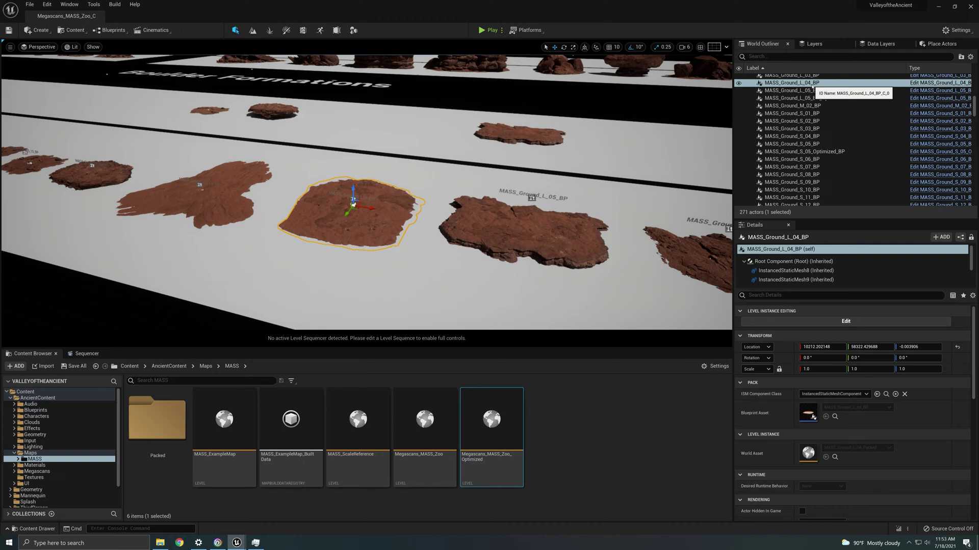
# Open the MASS_Ground_L_04_BP blueprint for editing and show its 3D preview instead of the event graph.
pyautogui.click(940, 85)
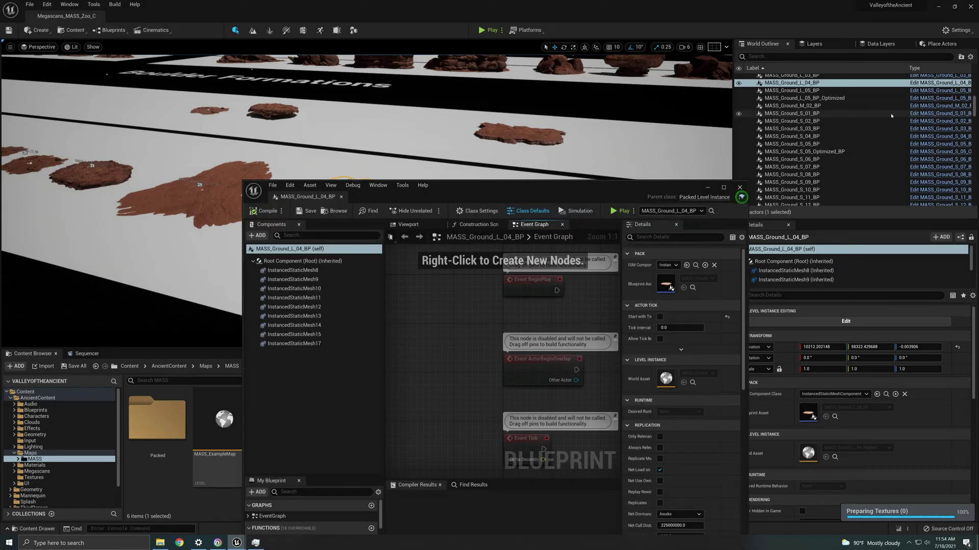
pyautogui.moveTo(595, 191); pyautogui.dragTo(609, 141)
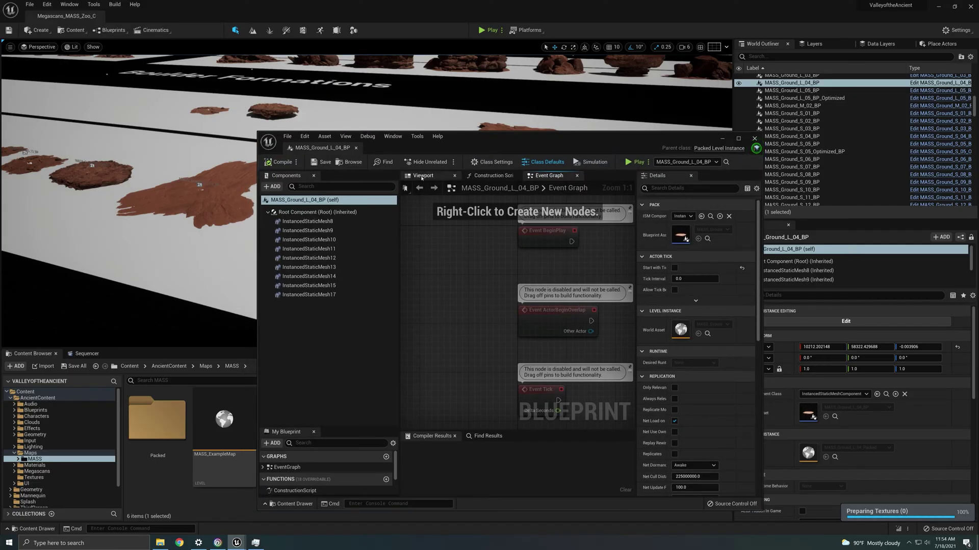
pyautogui.click(423, 176)
# Examine the individual instanced static meshes that make up the ground assembly, selecting several in turn, including InstancedStaticMesh14.
pyautogui.click(466, 328)
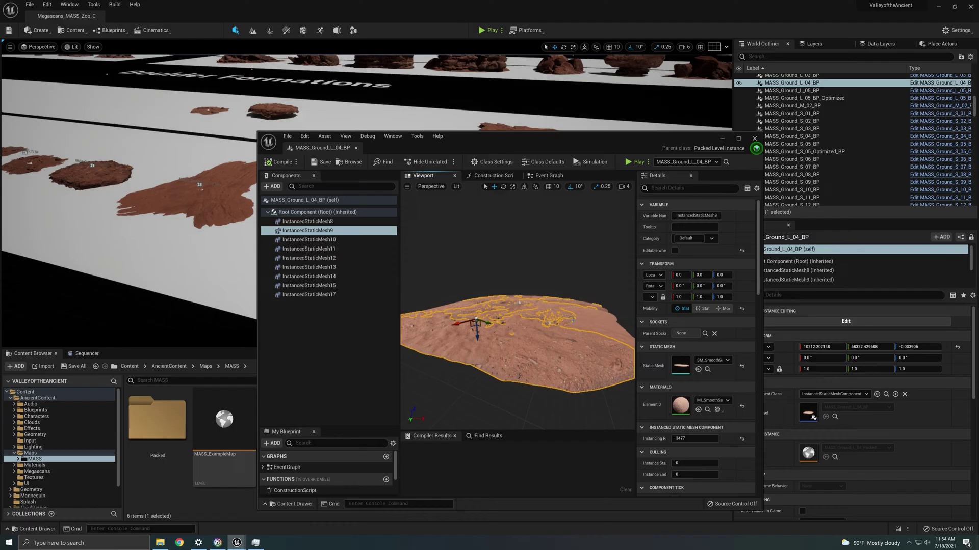
pyautogui.click(546, 310)
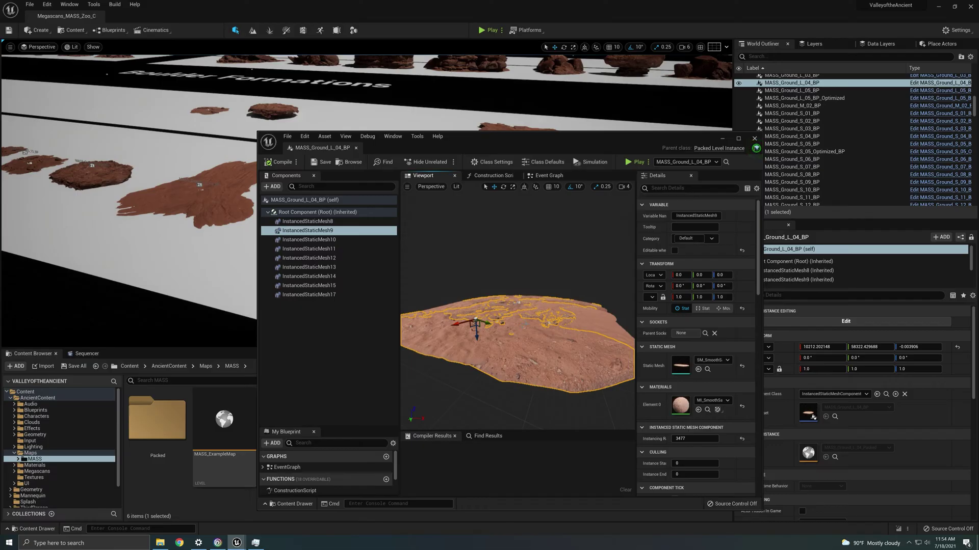
pyautogui.moveTo(566, 367); pyautogui.dragTo(619, 371, button='right')
pyautogui.click(588, 348)
pyautogui.click(578, 368)
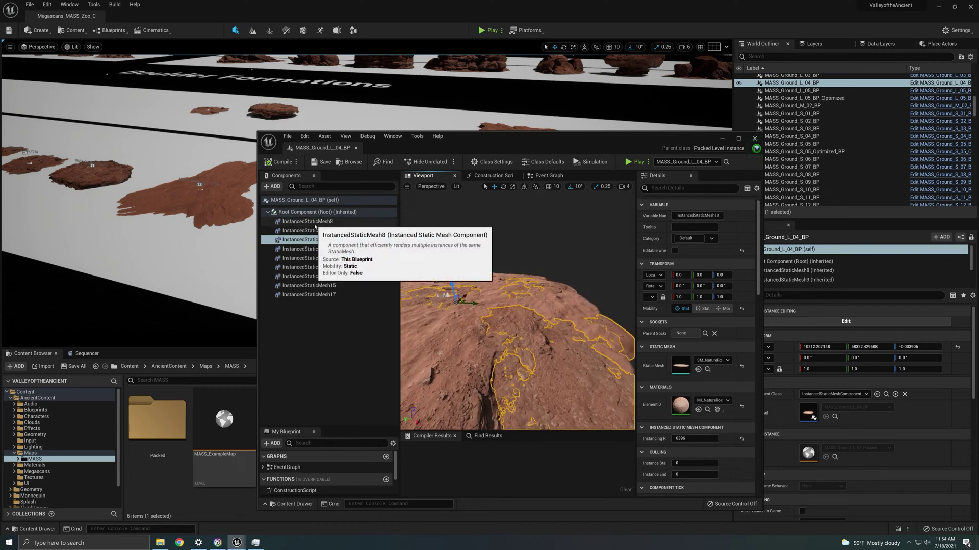
pyautogui.click(315, 224)
pyautogui.click(317, 231)
pyautogui.click(321, 249)
pyautogui.click(327, 276)
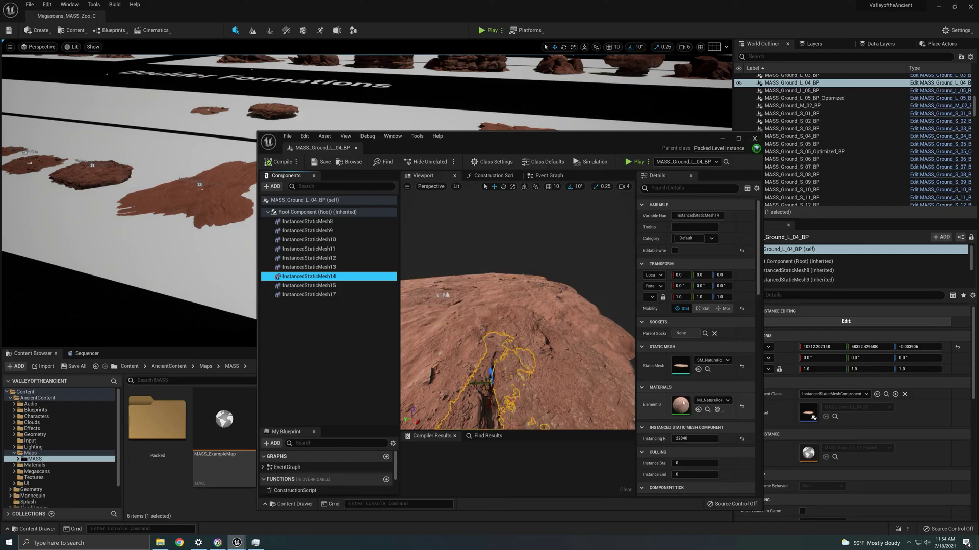
pyautogui.moveTo(543, 256); pyautogui.dragTo(459, 260, button='right')
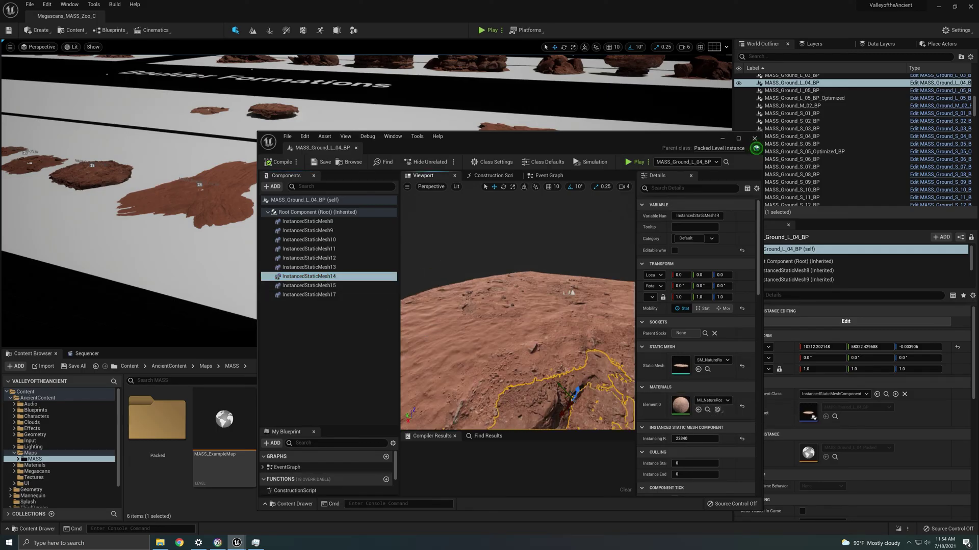
# Close the blueprint editor and frame the MASS_Ground_L_04_BP assembly in the level viewport.
pyautogui.click(754, 138)
pyautogui.moveTo(430, 309); pyautogui.dragTo(500, 252, button='right')
pyautogui.moveTo(439, 173); pyautogui.dragTo(324, 238, button='right')
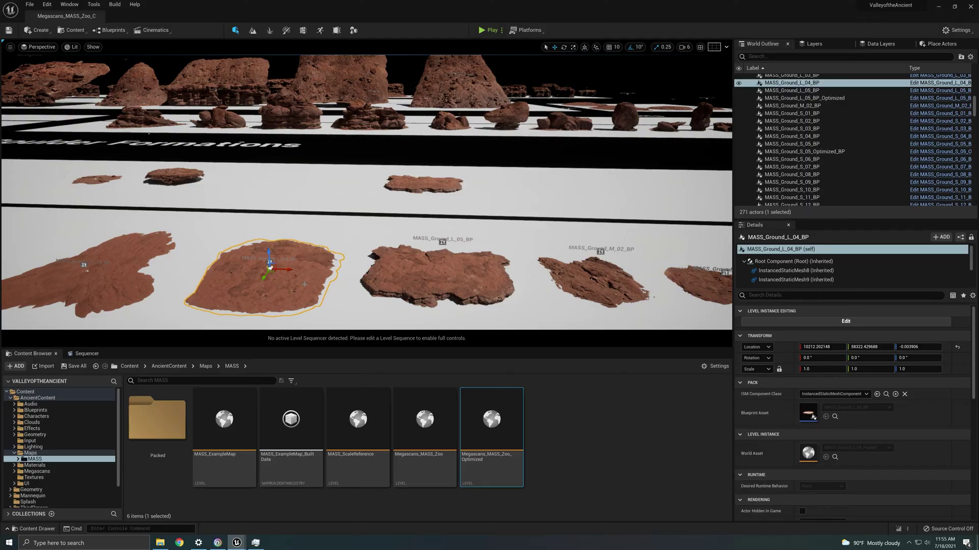
pyautogui.press('f')
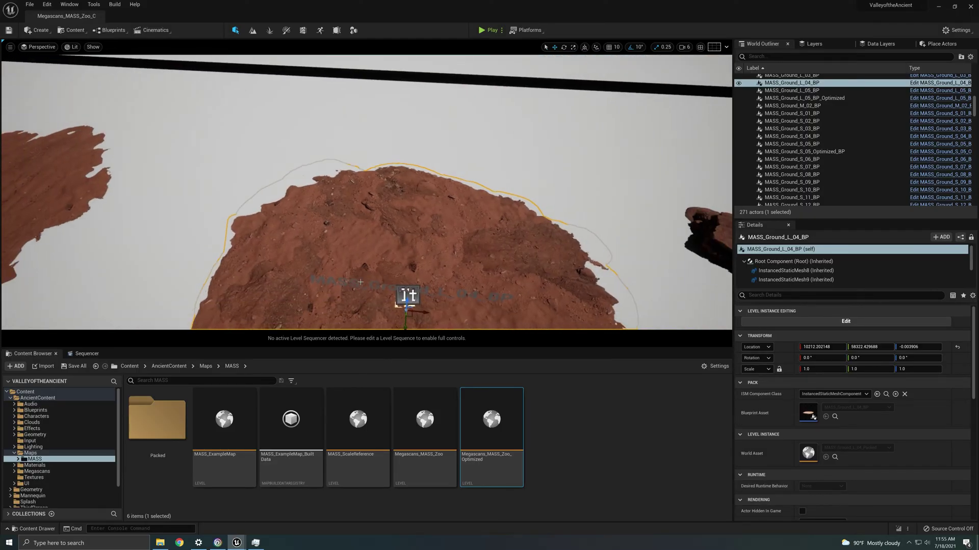
pyautogui.moveTo(361, 282)
pyautogui.mouseDown(button='right')
pyautogui.moveTo(367, 306)
pyautogui.moveTo(359, 278)
pyautogui.moveTo(363, 287)
pyautogui.mouseUp(button='right')
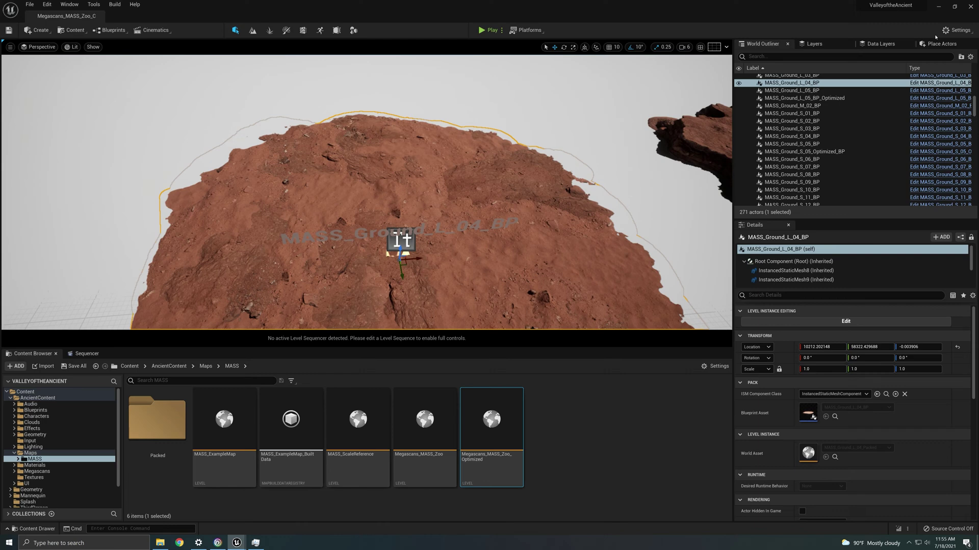
# Place a basic cube shape on top of the MASS_Ground_L_04_BP assembly to compare scale.
pyautogui.click(942, 44)
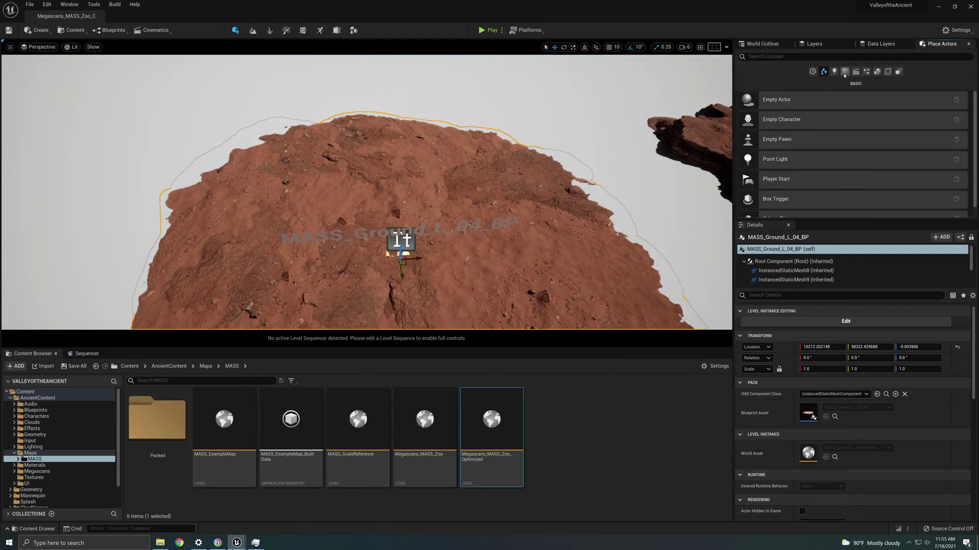
pyautogui.click(844, 72)
pyautogui.moveTo(764, 99); pyautogui.dragTo(405, 255)
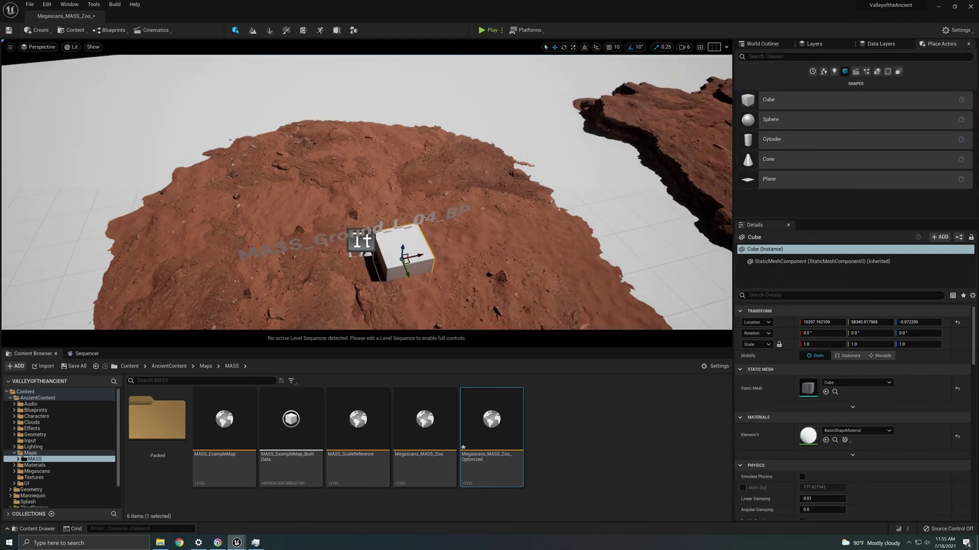
# Look over the neighbouring ground assemblies around MASS_Ground_L_04_BP in the zoo level.
pyautogui.scroll(-5, 345, 221)
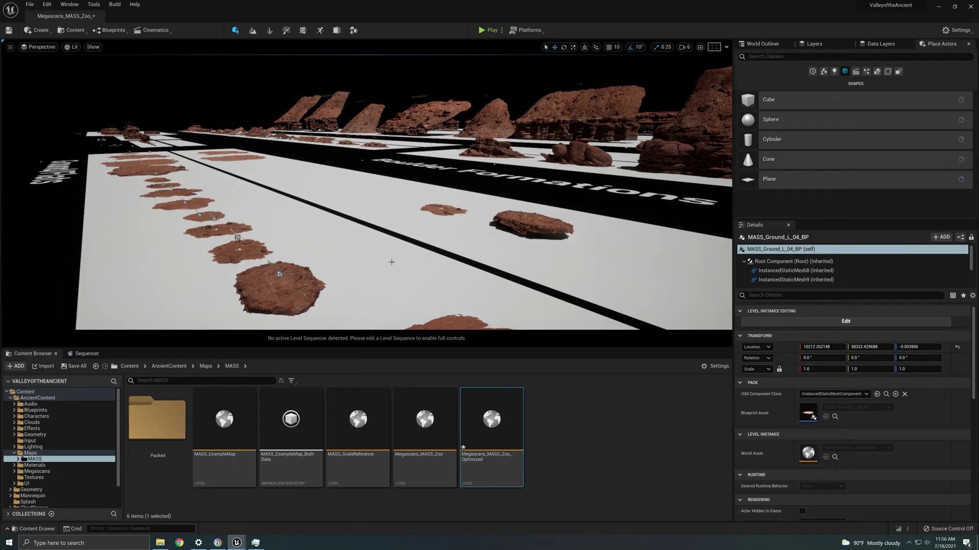
pyautogui.moveTo(391, 262); pyautogui.dragTo(500, 295, button='right')
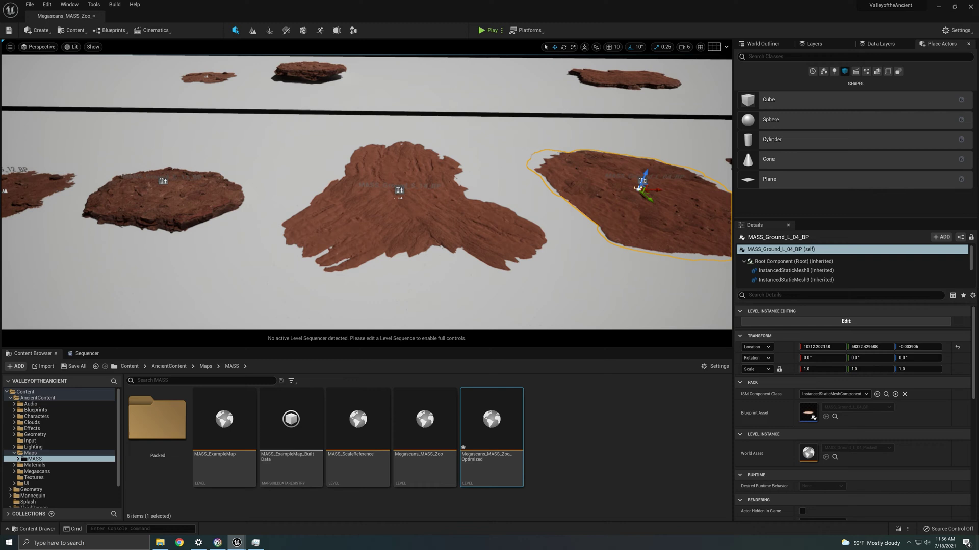
pyautogui.moveTo(393, 286); pyautogui.dragTo(410, 251, button='right')
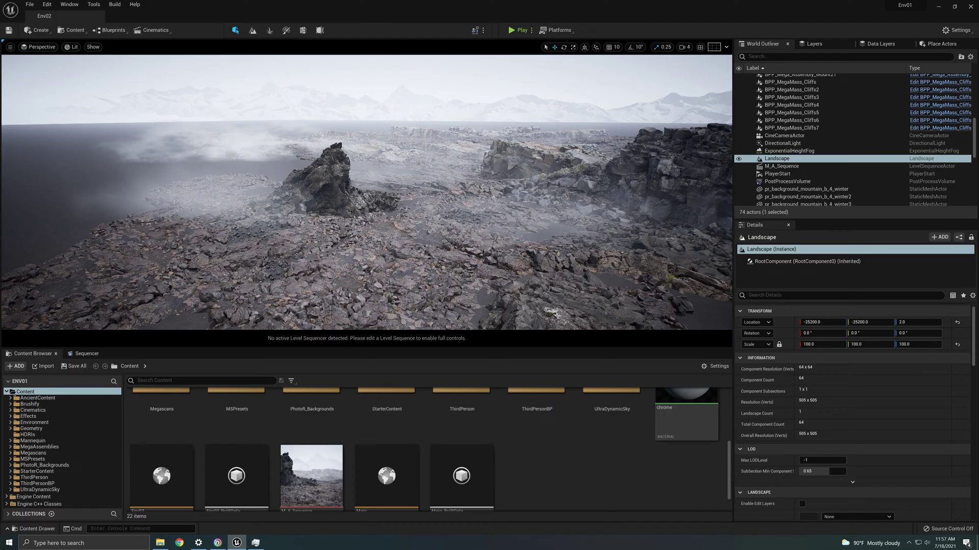
# Inspect the rock assemblies covering the Env02 landscape from above and near the ground, and clear the landscape selection.
pyautogui.moveTo(470, 272); pyautogui.dragTo(424, 299, button='right')
pyautogui.press('g')
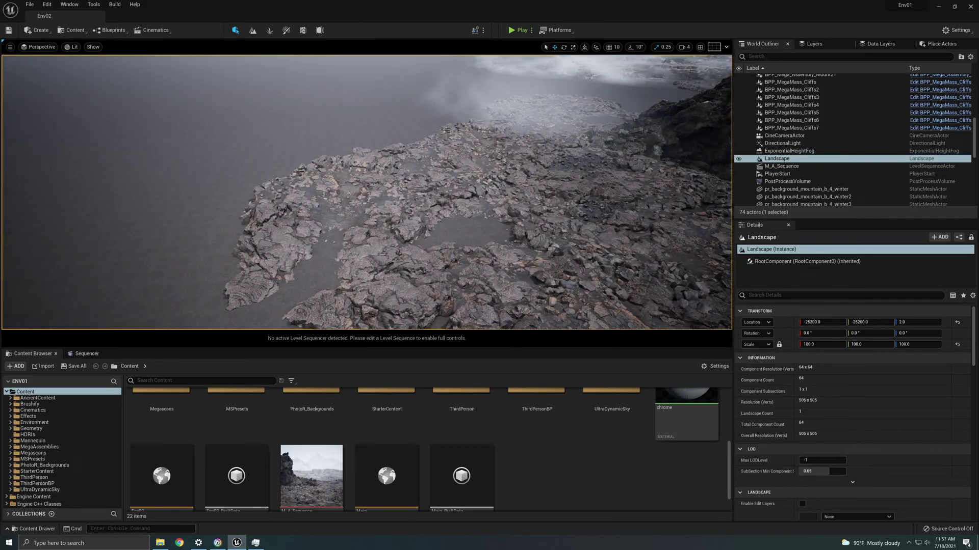
pyautogui.moveTo(567, 222); pyautogui.dragTo(569, 220, button='right')
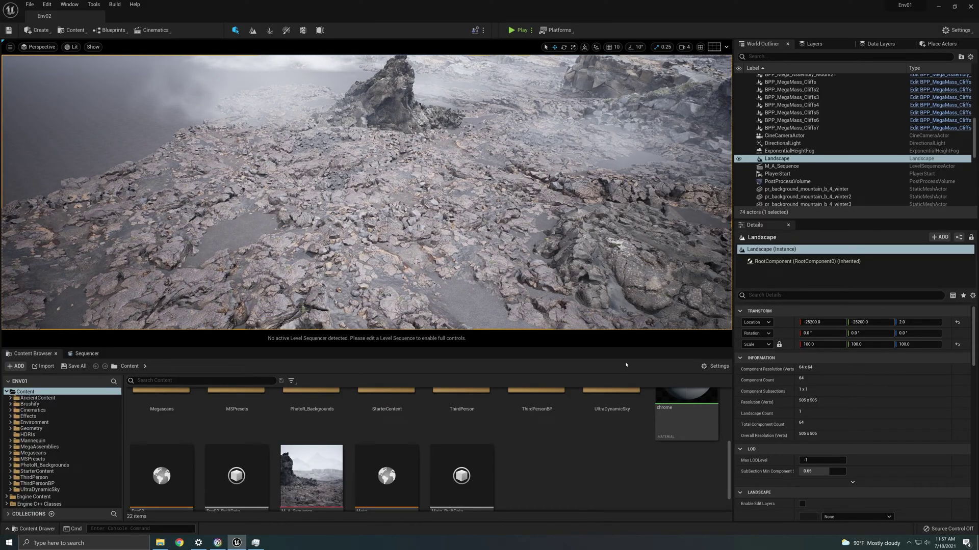
pyautogui.scroll(1, 645, 403)
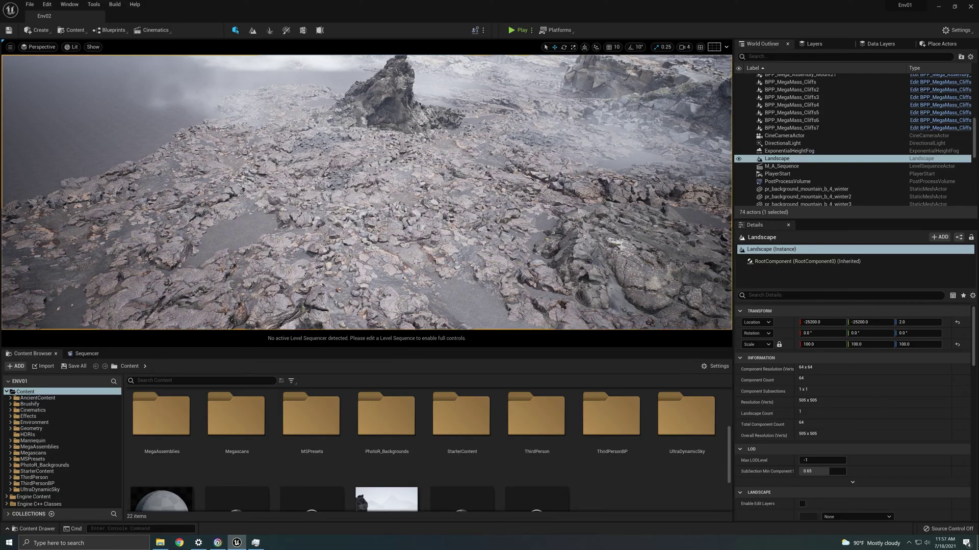
pyautogui.press('w')
pyautogui.moveTo(386, 222)
pyautogui.mouseDown(button='right')
pyautogui.moveTo(397, 278)
pyautogui.moveTo(395, 214)
pyautogui.mouseUp(button='right')
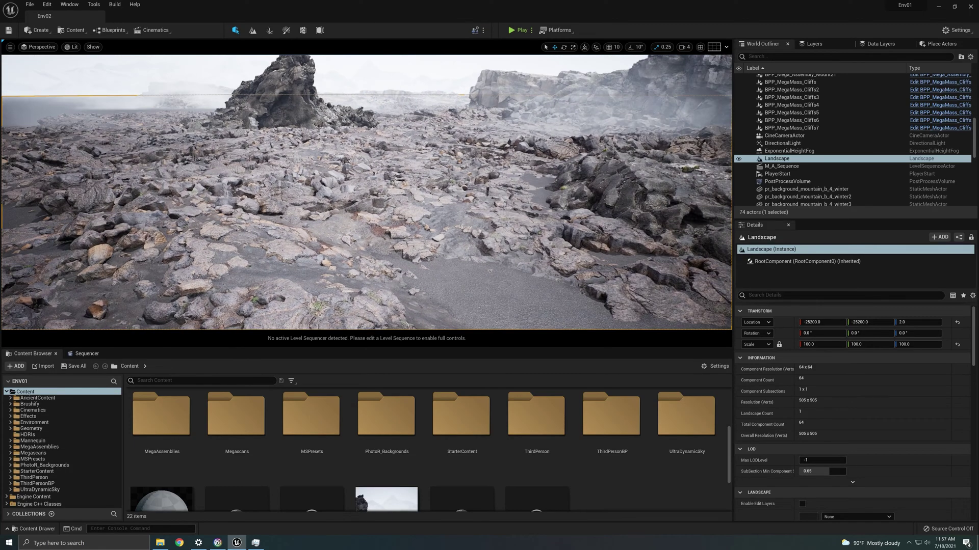
pyautogui.press('Escape')
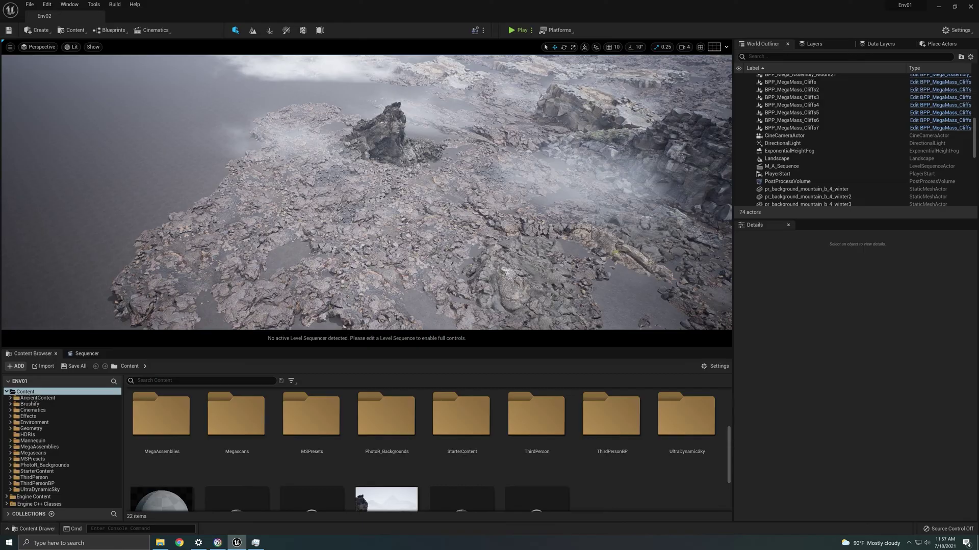
# Lift the BPP_Mega_Assembly_Mount rock assembly above the landscape, and undo the move.
pyautogui.click(433, 275)
pyautogui.moveTo(433, 275); pyautogui.dragTo(464, 250, button='right')
pyautogui.moveTo(348, 210); pyautogui.dragTo(348, 181)
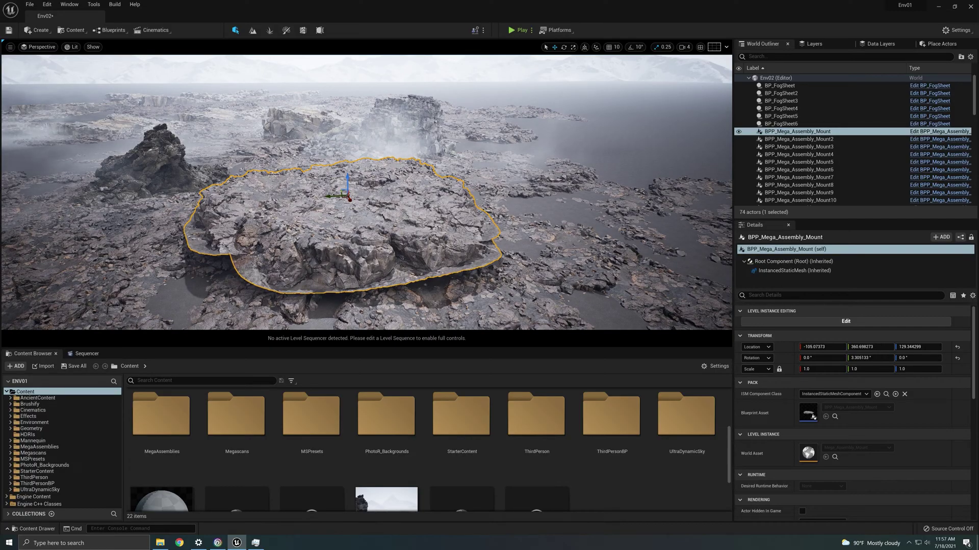
pyautogui.hotkey('ctrl', 'z')
pyautogui.moveTo(367, 204); pyautogui.dragTo(349, 235, button='right')
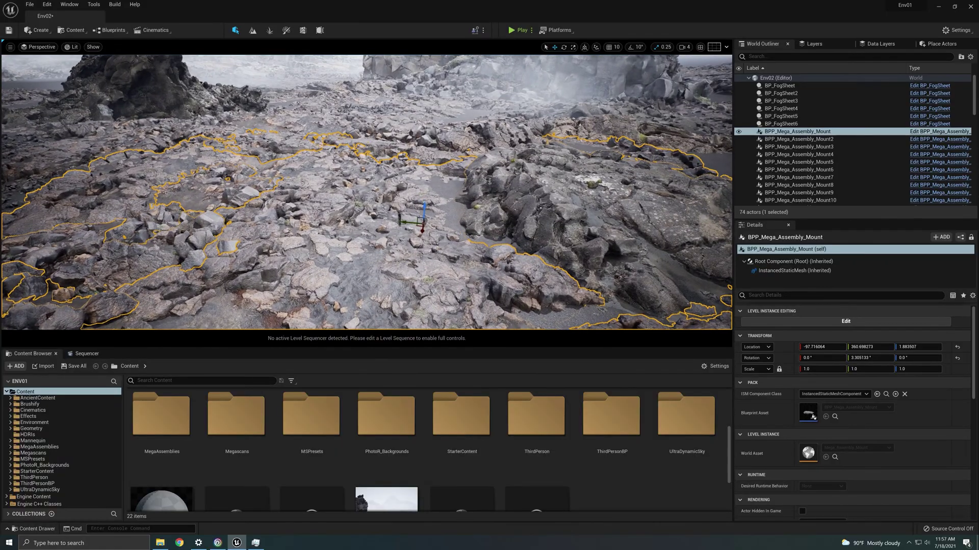
# Create a new empty level and discard the unsaved changes to Env02.
pyautogui.press('Escape')
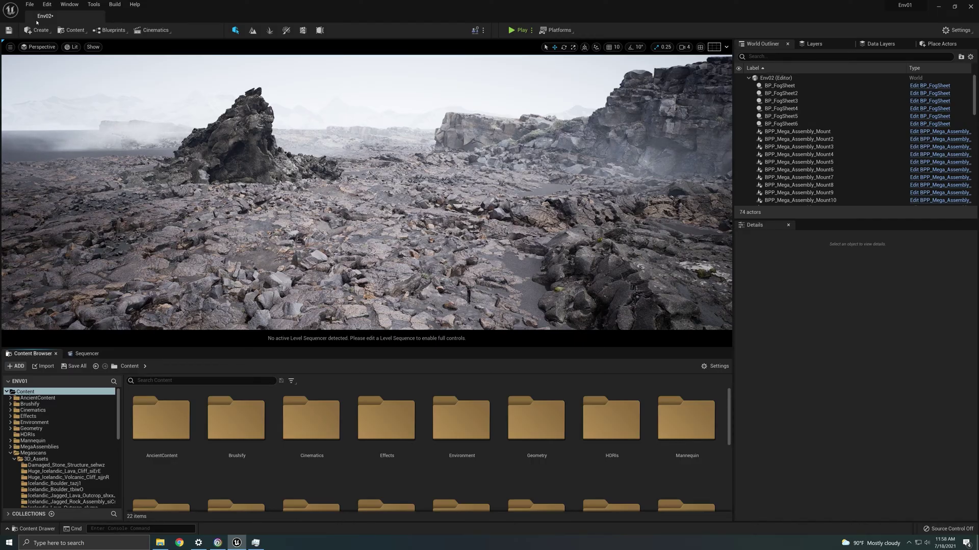
pyautogui.click(29, 4)
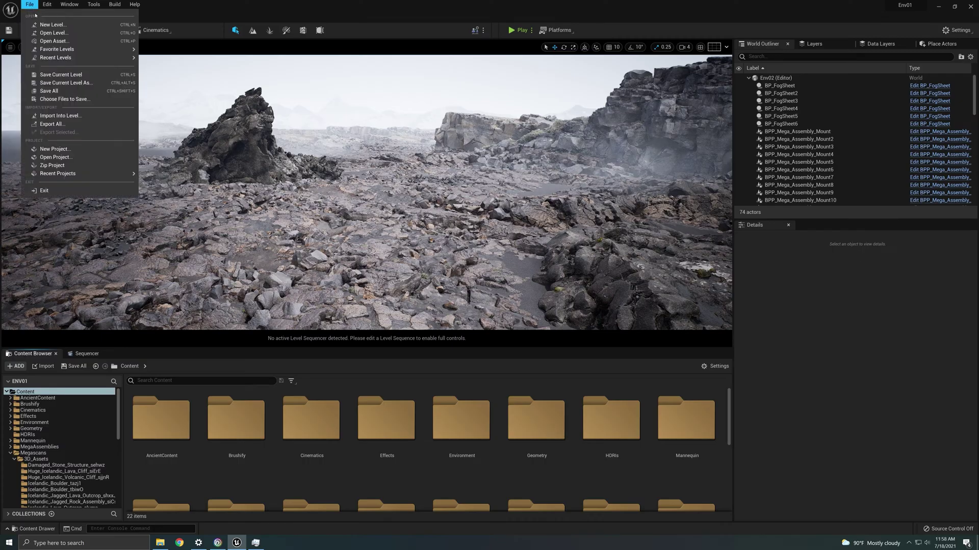
pyautogui.click(46, 24)
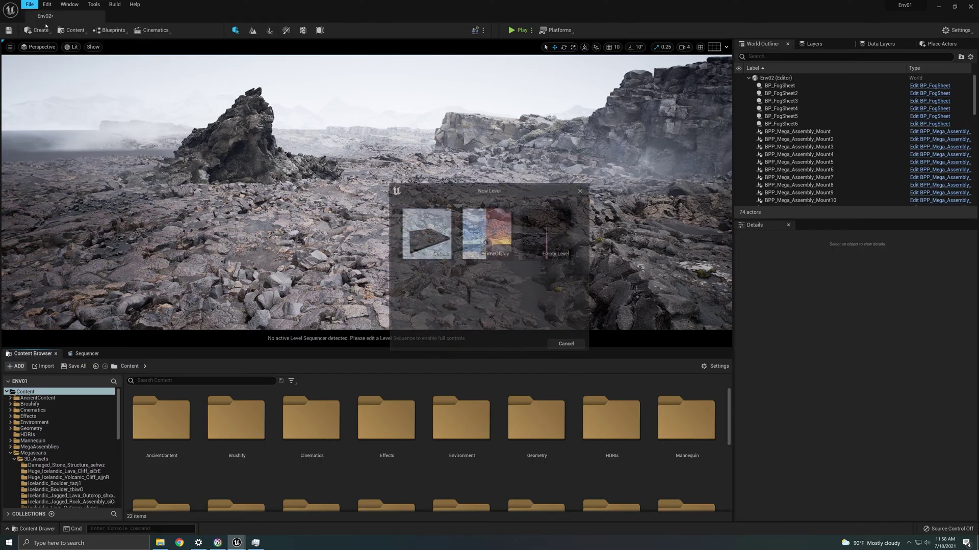
pyautogui.click(544, 243)
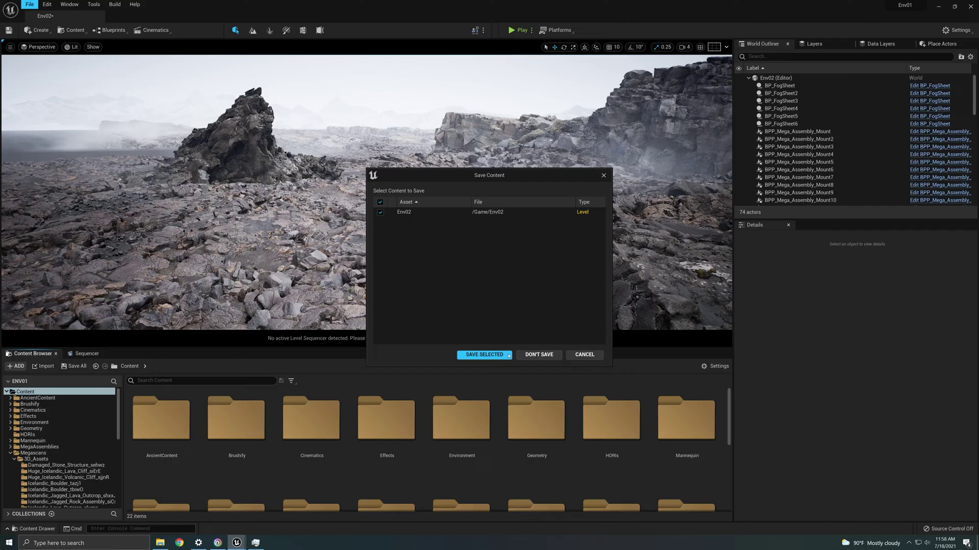
pyautogui.click(553, 354)
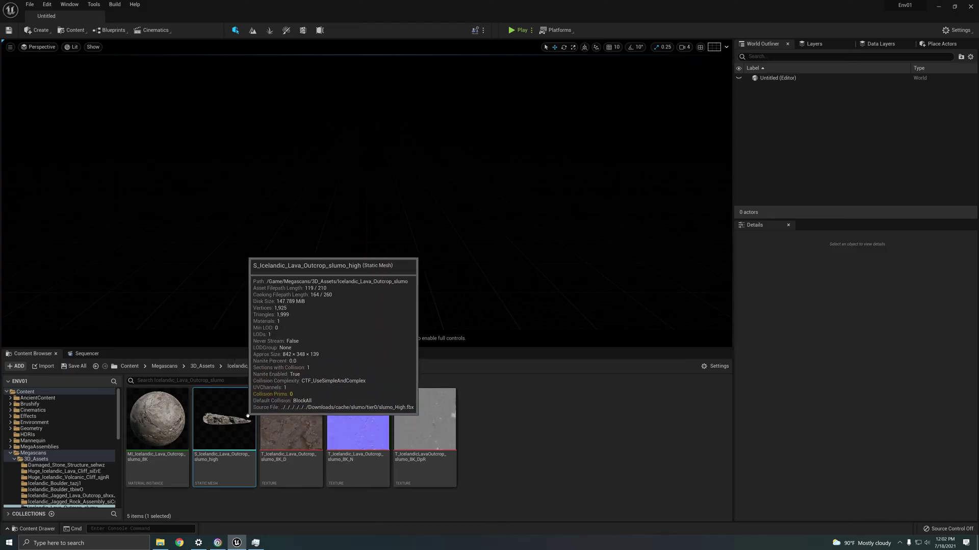
# Place two copies of the S_Icelandic_Lava_Outcrop_slumo_high mesh in the empty level and frame the view on them.
pyautogui.moveTo(234, 419)
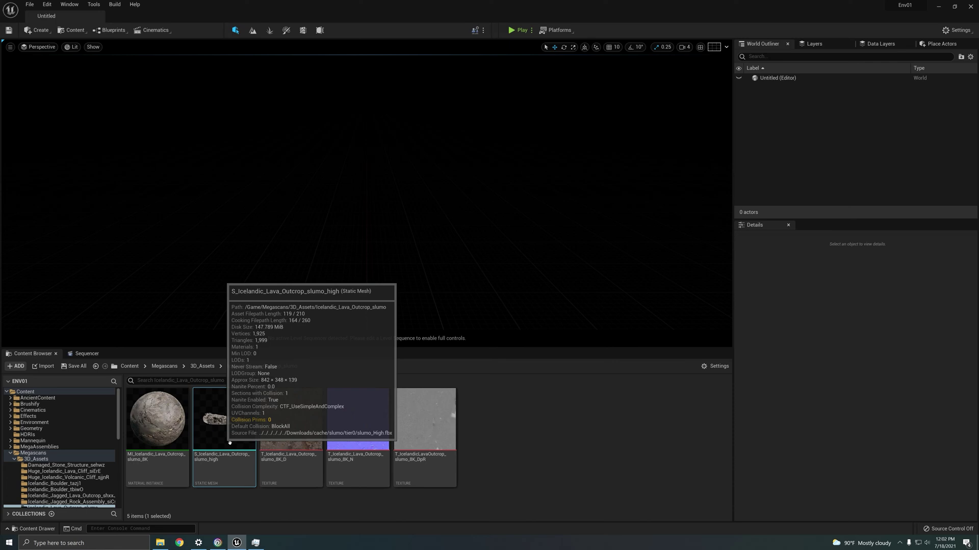
pyautogui.moveTo(224, 419); pyautogui.dragTo(437, 221)
pyautogui.press('f')
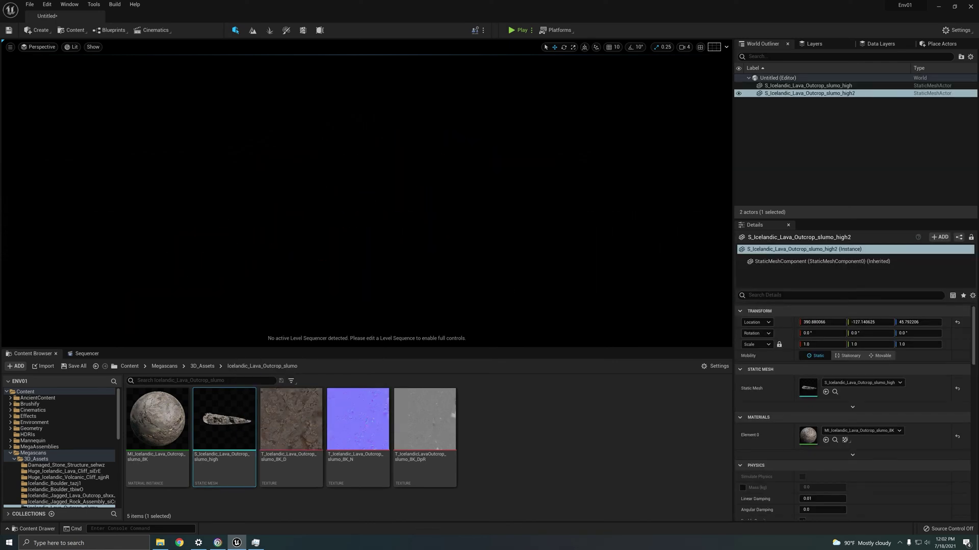
# Rotate the second outcrop to about -50° around the vertical axis and move it against the first piece.
pyautogui.moveTo(326, 214); pyautogui.dragTo(326, 220, button='right')
pyautogui.press('e')
pyautogui.moveTo(306, 219); pyautogui.dragTo(337, 216)
pyautogui.moveTo(321, 224); pyautogui.dragTo(316, 260, button='right')
pyautogui.press('w')
pyautogui.moveTo(328, 150); pyautogui.dragTo(247, 238)
pyautogui.moveTo(247, 238); pyautogui.dragTo(211, 249, button='right')
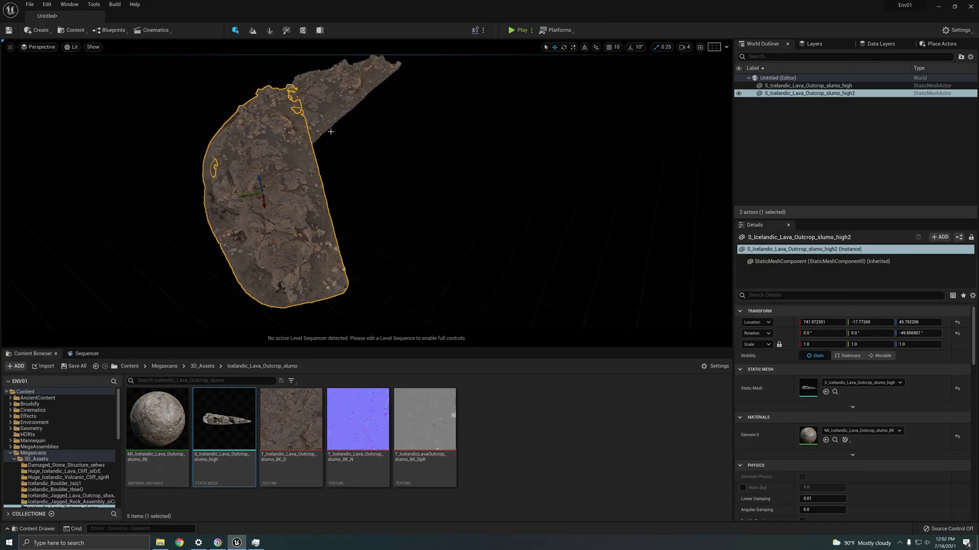
# Add a mirrored copy of the first outcrop and fit it against the original's straight edge.
pyautogui.click(337, 119)
pyautogui.moveTo(337, 119); pyautogui.dragTo(312, 122, button='right')
pyautogui.keyDown('alt'); pyautogui.moveTo(307, 203); pyautogui.dragTo(413, 226); pyautogui.keyUp('alt')
pyautogui.rightClick(456, 240)
pyautogui.moveTo(584, 488)
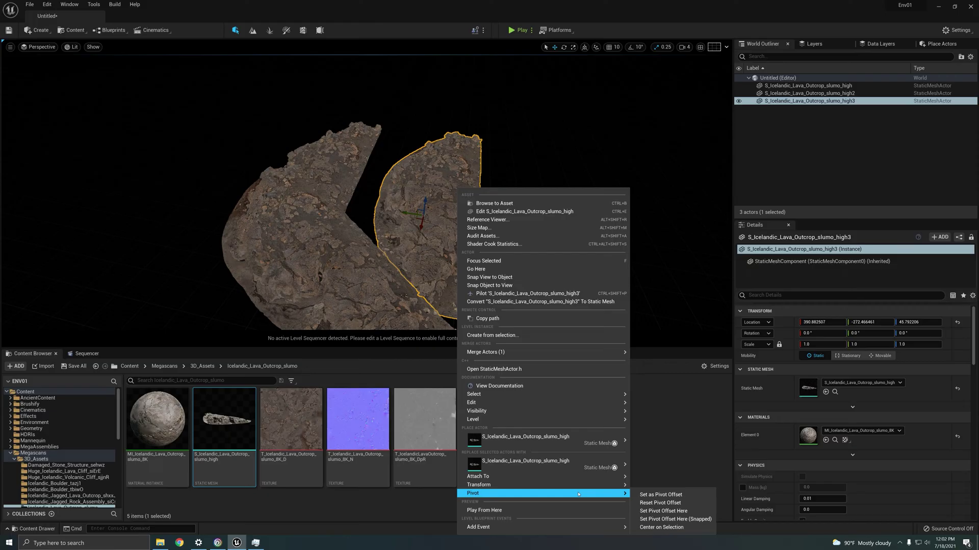
pyautogui.click(656, 502)
pyautogui.moveTo(446, 216); pyautogui.dragTo(406, 218)
# Rotate the second outcrop slightly so it fits the neighbouring pieces more closely.
pyautogui.click(402, 296)
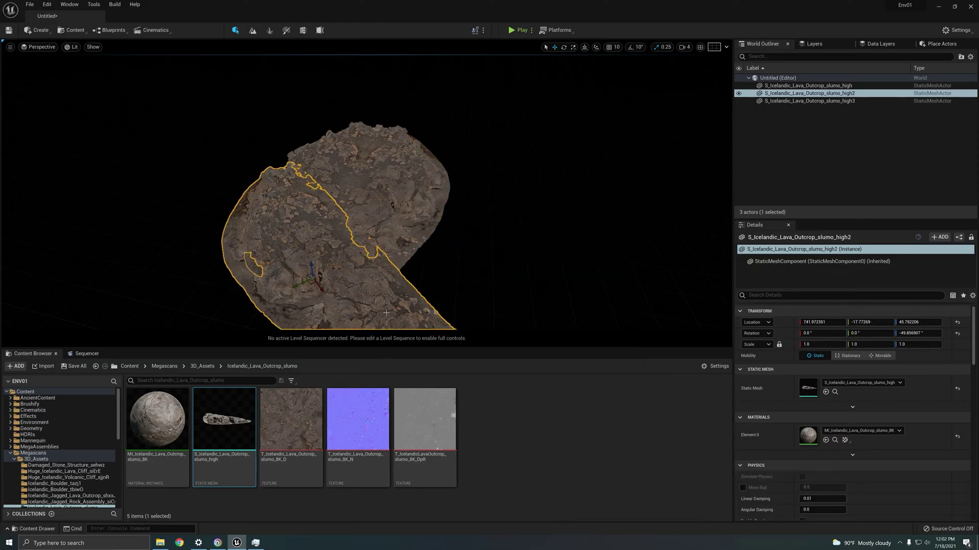
pyautogui.moveTo(403, 296)
pyautogui.mouseDown(button='right')
pyautogui.moveTo(433, 331)
pyautogui.moveTo(433, 286)
pyautogui.moveTo(412, 280)
pyautogui.mouseUp(button='right')
pyautogui.press('e')
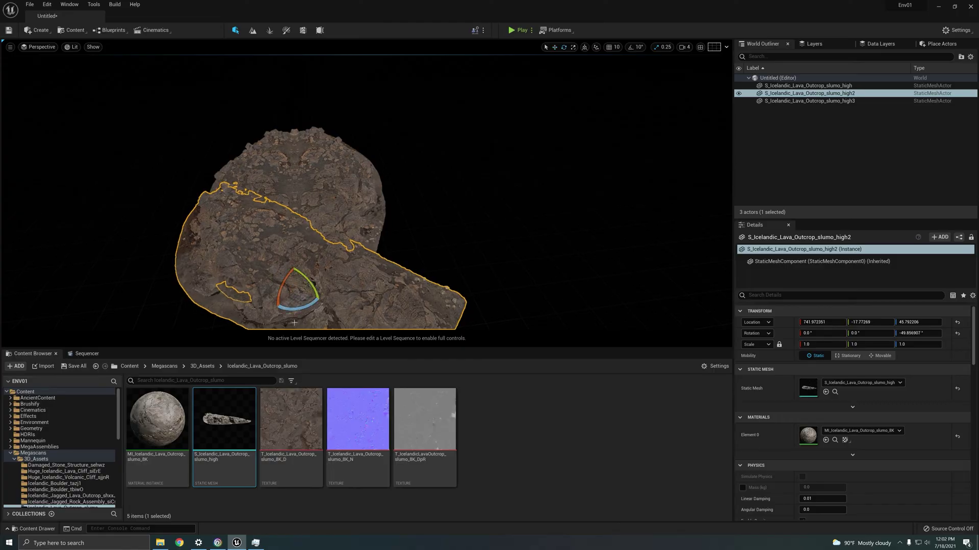
pyautogui.moveTo(301, 310); pyautogui.dragTo(298, 310)
# Move the mirrored third outcrop outward along the assembly's edge and adjust its rotation.
pyautogui.click(344, 209)
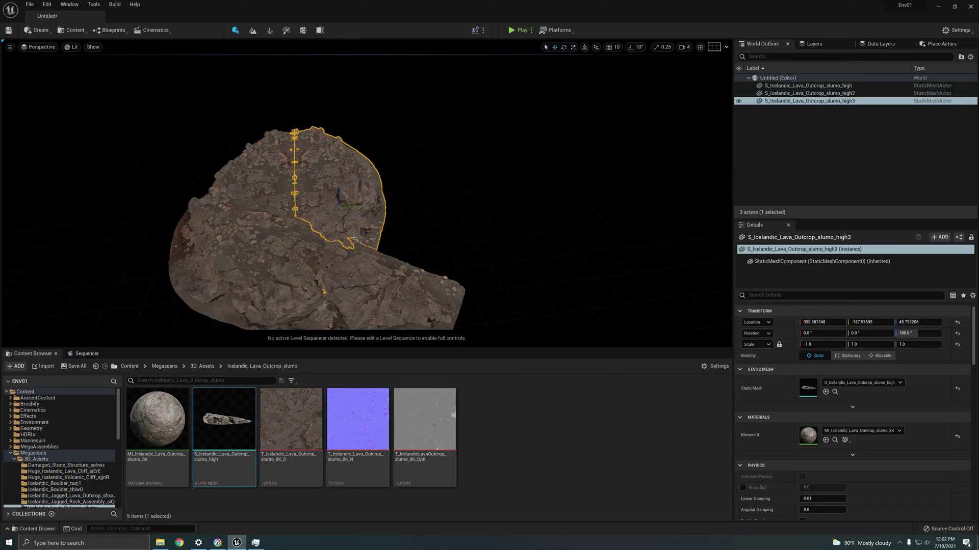
pyautogui.moveTo(354, 209); pyautogui.dragTo(332, 219, button='right')
pyautogui.moveTo(386, 186); pyautogui.dragTo(384, 238)
pyautogui.moveTo(385, 238); pyautogui.dragTo(386, 262, button='right')
pyautogui.press('e')
pyautogui.moveTo(417, 188); pyautogui.dragTo(326, 162)
# Add a fourth outcrop copy between the existing pieces and rotate it to about 177° around the vertical axis.
pyautogui.press('w')
pyautogui.moveTo(325, 162); pyautogui.dragTo(293, 156, button='right')
pyautogui.press('e')
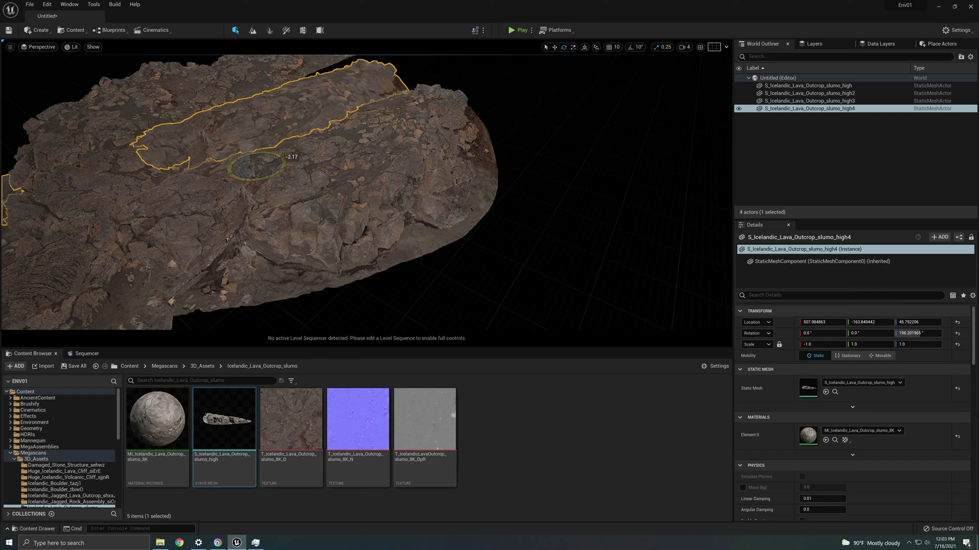
pyautogui.moveTo(275, 178); pyautogui.dragTo(307, 135)
pyautogui.press('w')
pyautogui.moveTo(307, 134); pyautogui.dragTo(339, 115, button='right')
pyautogui.rightClick(197, 203)
pyautogui.press('Escape')
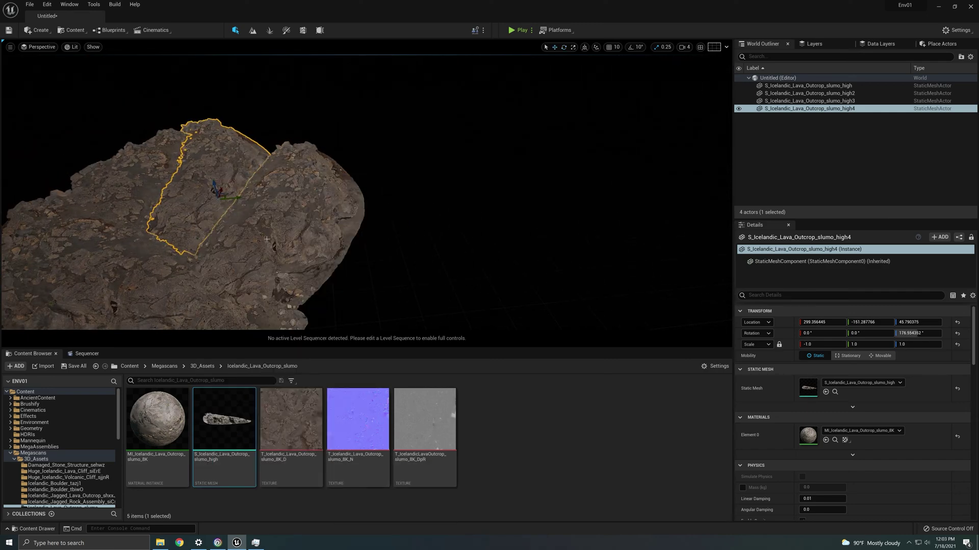
# Undo the last change to the fourth outcrop, then mirror it and move it toward the gap beside the third piece.
pyautogui.hotkey('ctrl', 'z')
pyautogui.rightClick(193, 188)
pyautogui.moveTo(334, 484)
pyautogui.click(384, 502)
pyautogui.moveTo(210, 232); pyautogui.dragTo(239, 185)
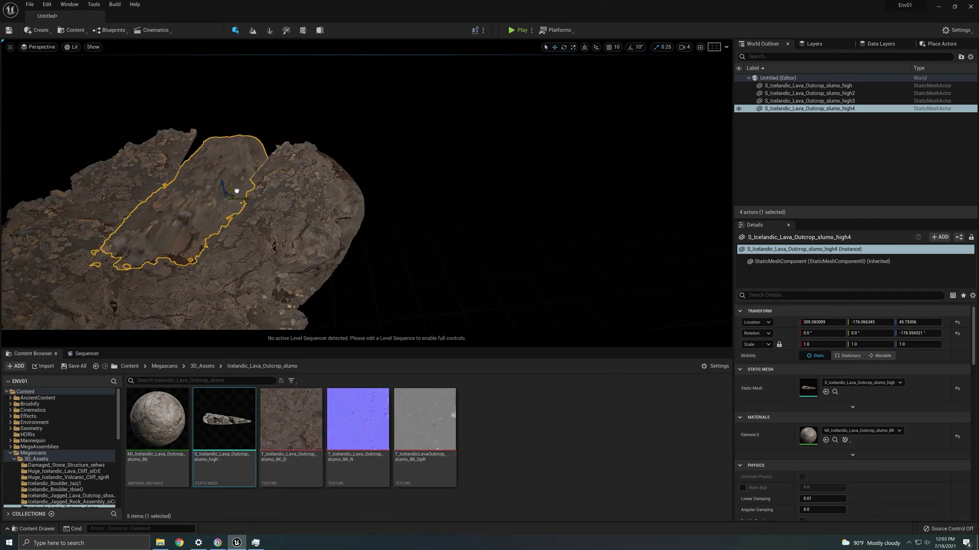
pyautogui.moveTo(241, 184); pyautogui.dragTo(244, 159, button='right')
# Rotate the third outcrop to about 184° around the vertical axis.
pyautogui.click(311, 219)
pyautogui.press('e')
pyautogui.moveTo(331, 284); pyautogui.dragTo(321, 285)
pyautogui.moveTo(321, 283); pyautogui.dragTo(311, 270, button='right')
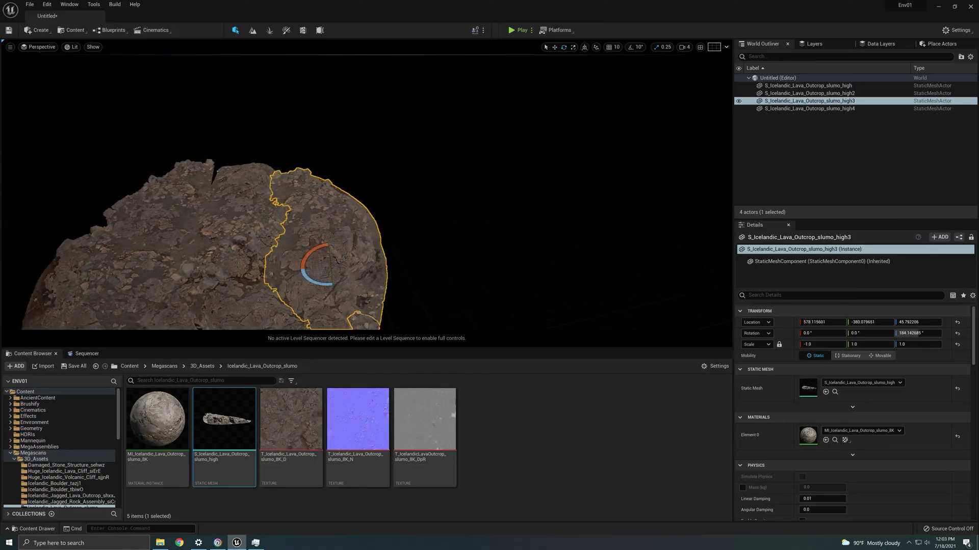
# Move the fourth outcrop to about X 363, Y -177 to close the gap between the neighbouring pieces.
pyautogui.click(239, 219)
pyautogui.press('w')
pyautogui.moveTo(258, 214); pyautogui.dragTo(252, 217)
pyautogui.moveTo(252, 217); pyautogui.dragTo(293, 209, button='right')
# Duplicate an outcrop piece to add a fifth one at the assembly's edge, and clear the selection.
pyautogui.click(587, 186)
pyautogui.moveTo(587, 186); pyautogui.dragTo(316, 173, button='right')
pyautogui.keyDown('alt'); pyautogui.moveTo(292, 154); pyautogui.dragTo(300, 229); pyautogui.keyUp('alt')
pyautogui.press('e')
pyautogui.press('w')
pyautogui.moveTo(300, 230); pyautogui.dragTo(387, 199, button='right')
pyautogui.press('Escape')
# Fine-tune the rotation of the fourth outcrop to blend it with the surrounding pieces.
pyautogui.click(449, 204)
pyautogui.moveTo(448, 204); pyautogui.dragTo(398, 232, button='right')
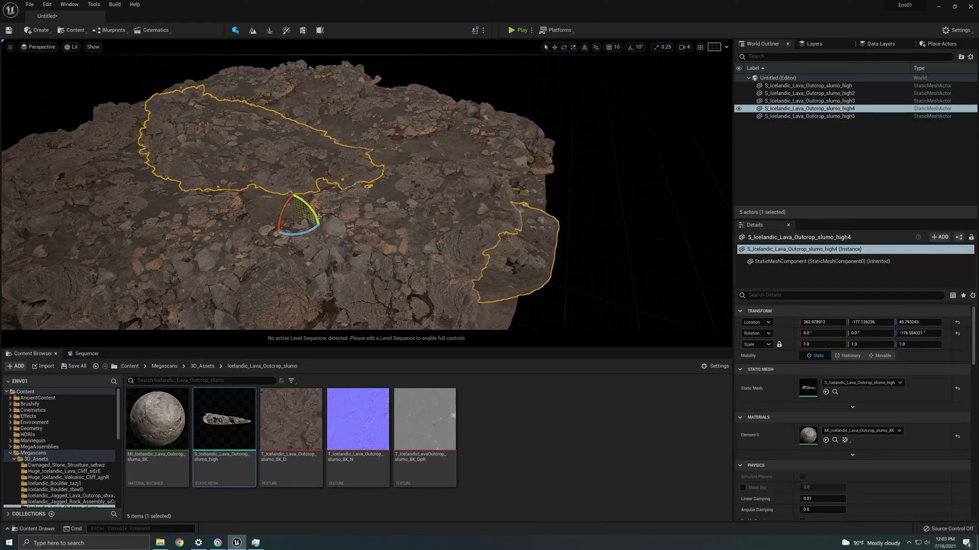
pyautogui.moveTo(319, 216); pyautogui.dragTo(320, 226)
pyautogui.moveTo(575, 166); pyautogui.dragTo(565, 161, button='right')
# Nudge the overlapping outcrop pieces horizontally to tighten the rock assembly, and clear the selection.
pyautogui.click(482, 68)
pyautogui.moveTo(483, 68); pyautogui.dragTo(433, 91, button='right')
pyautogui.click(306, 204)
pyautogui.click(327, 204)
pyautogui.moveTo(306, 204); pyautogui.dragTo(316, 229, button='right')
pyautogui.press('w')
pyautogui.moveTo(204, 245); pyautogui.dragTo(180, 257)
pyautogui.moveTo(180, 258); pyautogui.dragTo(158, 237, button='right')
pyautogui.moveTo(215, 256); pyautogui.dragTo(203, 281)
pyautogui.moveTo(203, 281); pyautogui.dragTo(316, 296, button='right')
pyautogui.click(498, 101)
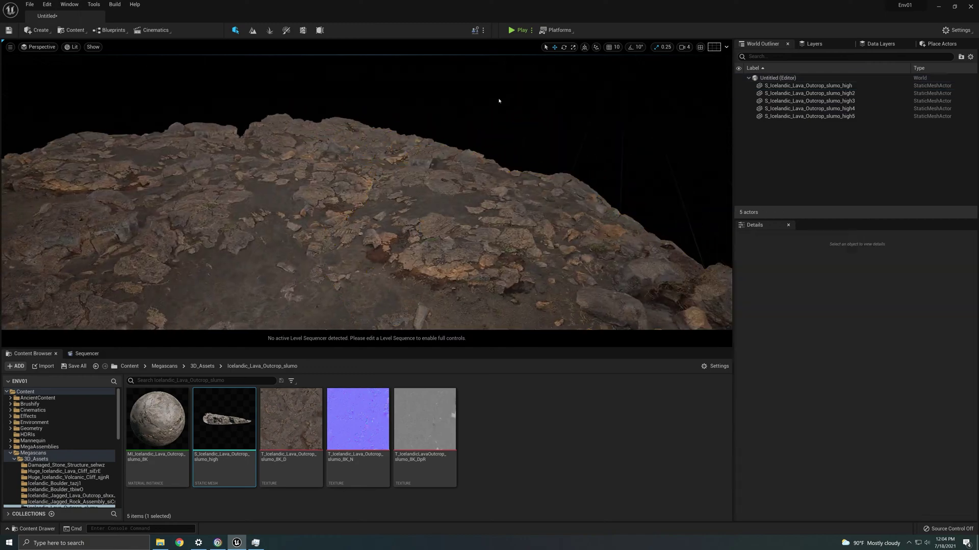
# Select all five outcrop actors and open the settings for creating a level instance from the selection.
pyautogui.moveTo(481, 138)
pyautogui.mouseDown(button='right')
pyautogui.moveTo(484, 163)
pyautogui.moveTo(481, 139)
pyautogui.mouseUp(button='right')
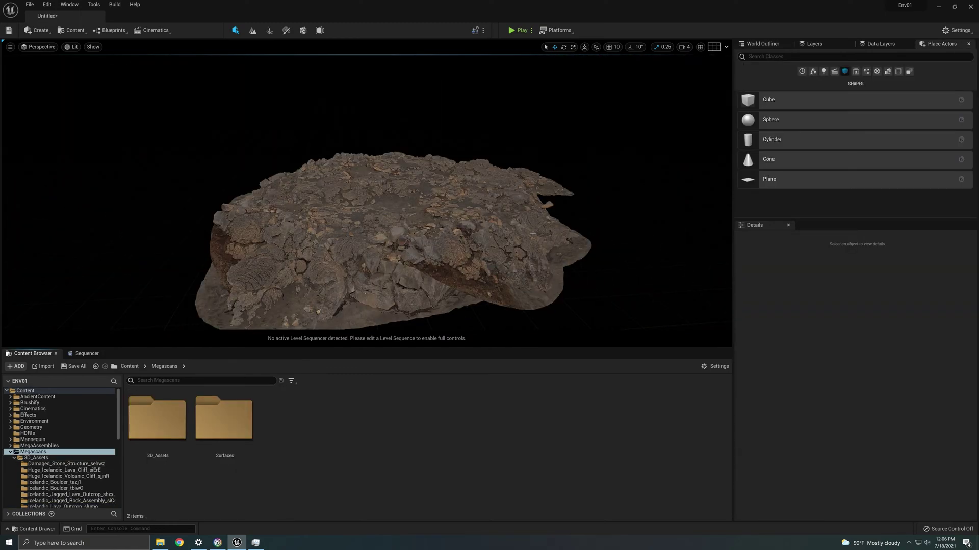
pyautogui.moveTo(601, 130)
pyautogui.mouseDown(button='right')
pyautogui.moveTo(621, 122)
pyautogui.moveTo(601, 129)
pyautogui.mouseUp(button='right')
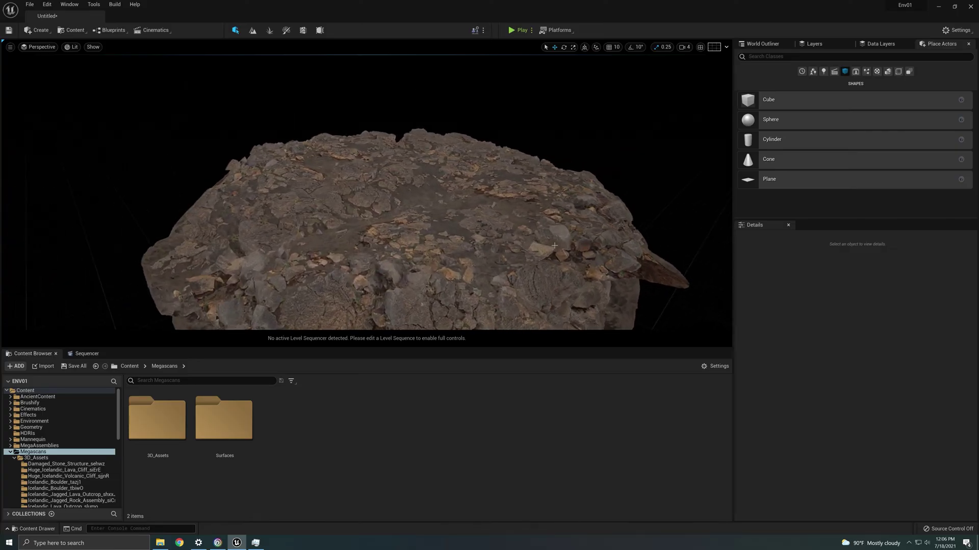
pyautogui.click(764, 45)
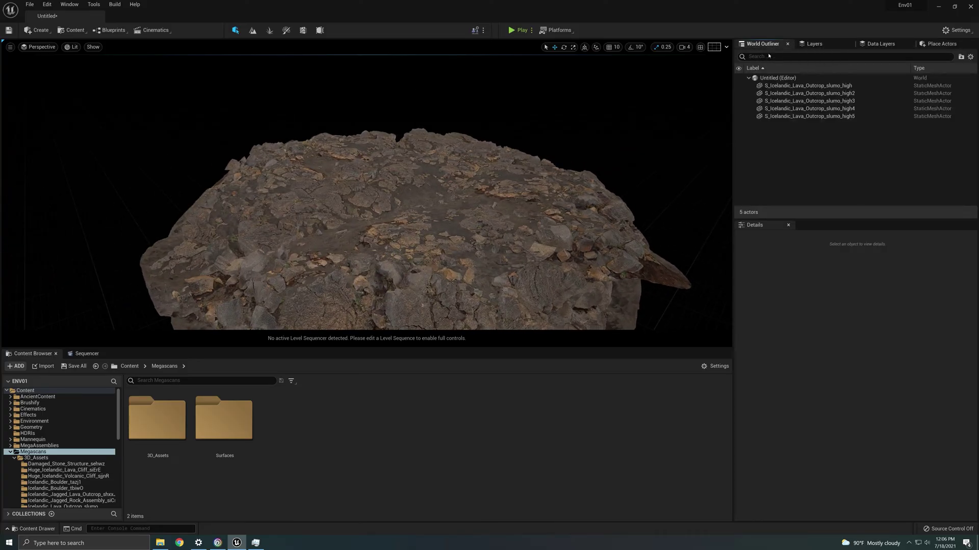
pyautogui.click(795, 86)
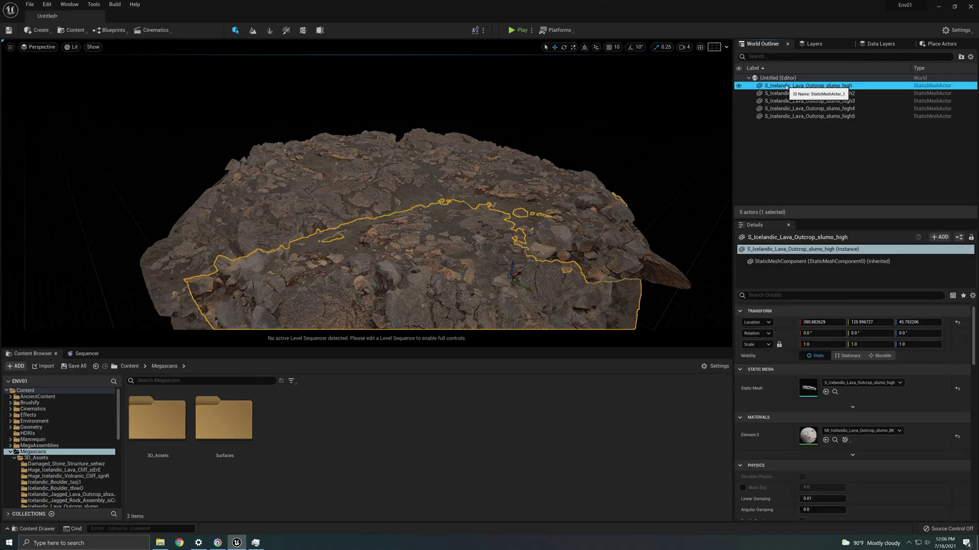
pyautogui.keyDown('shift'); pyautogui.click(799, 116); pyautogui.keyUp('shift')
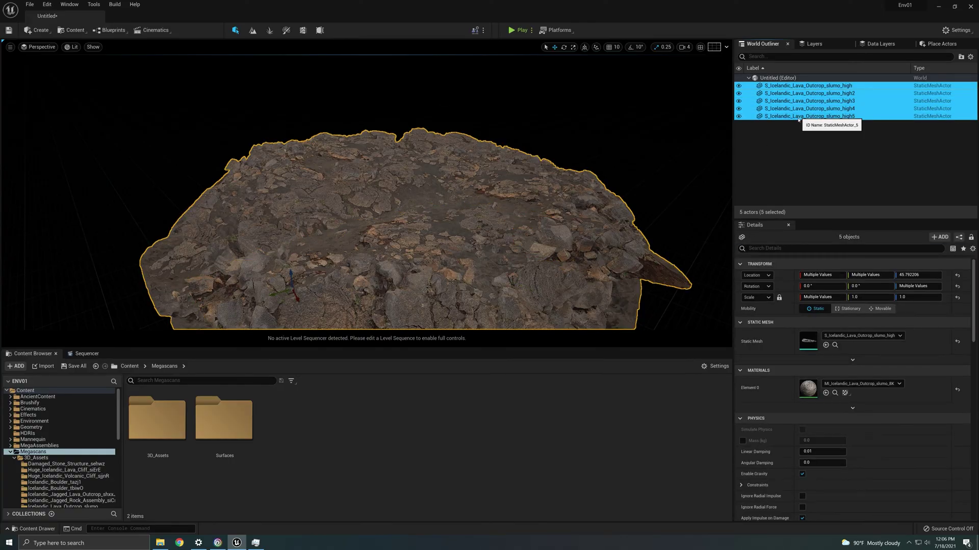
pyautogui.rightClick(811, 105)
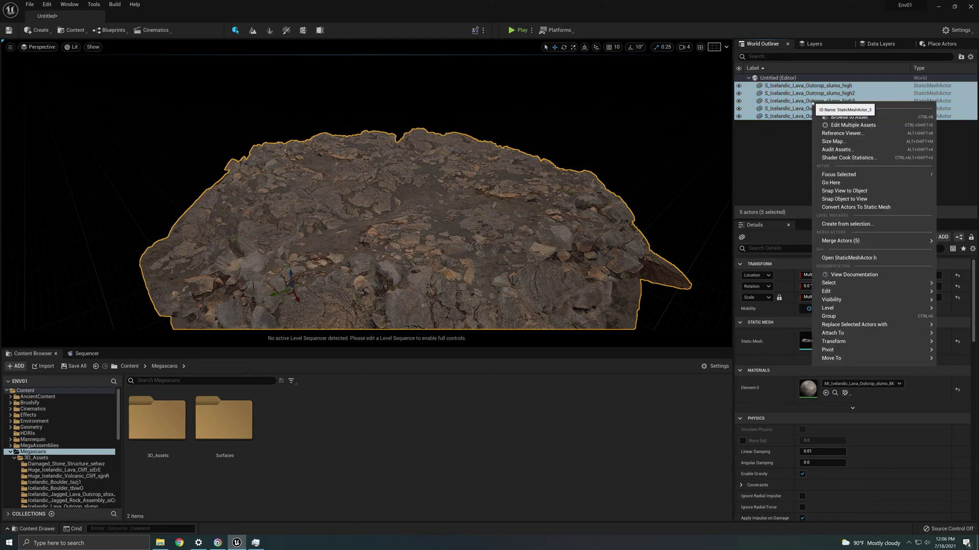
pyautogui.rightClick(452, 218)
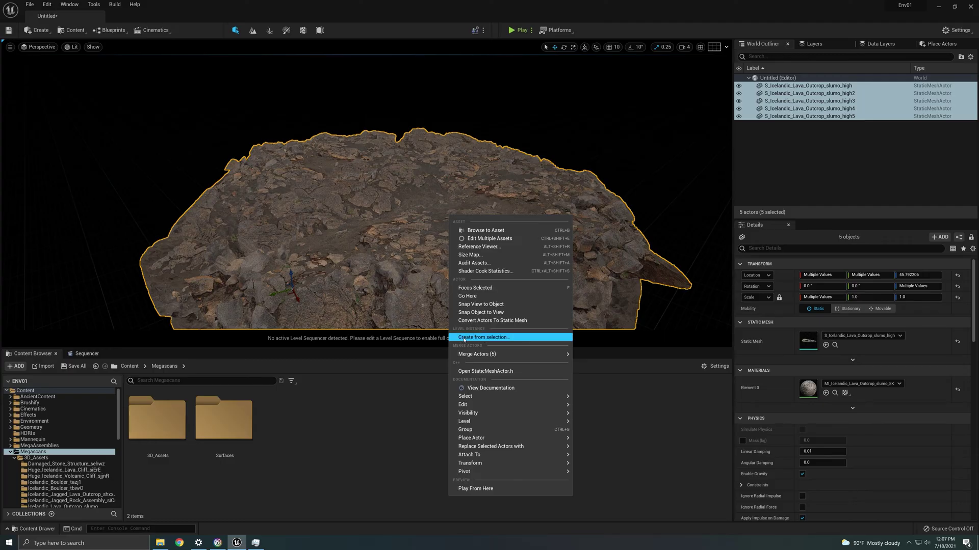
pyautogui.click(467, 339)
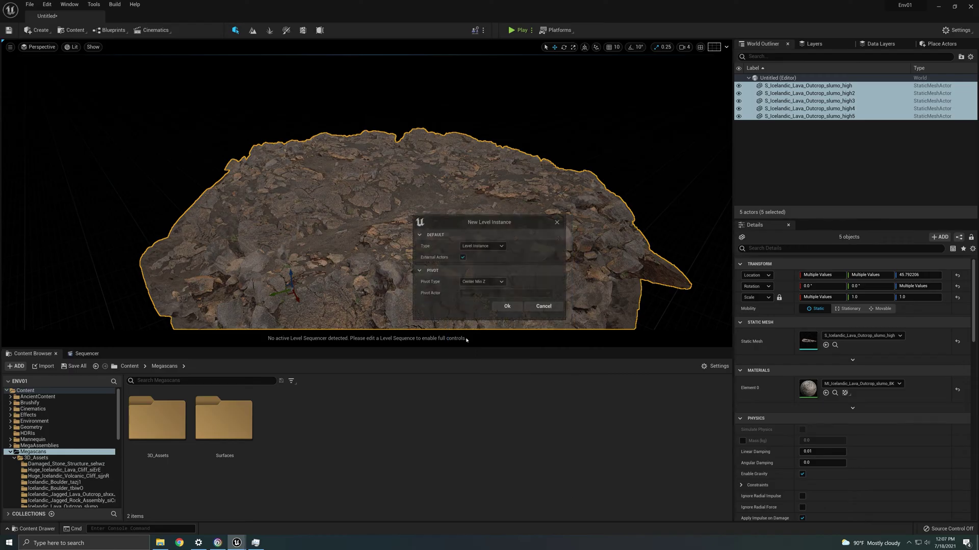
# Review the level instance types, try the Center and Actor pivot types, and cancel the level instance creation.
pyautogui.moveTo(530, 224); pyautogui.dragTo(479, 175)
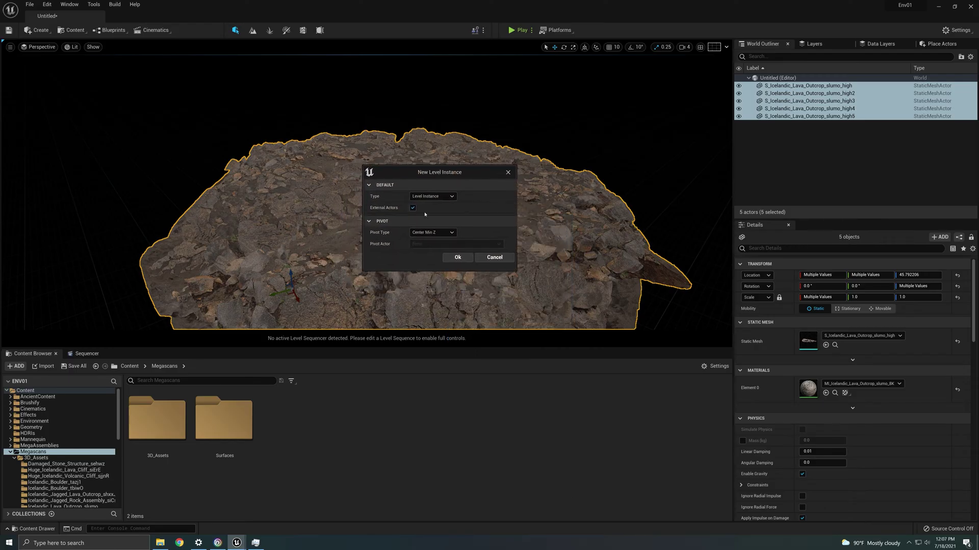
pyautogui.click(446, 197)
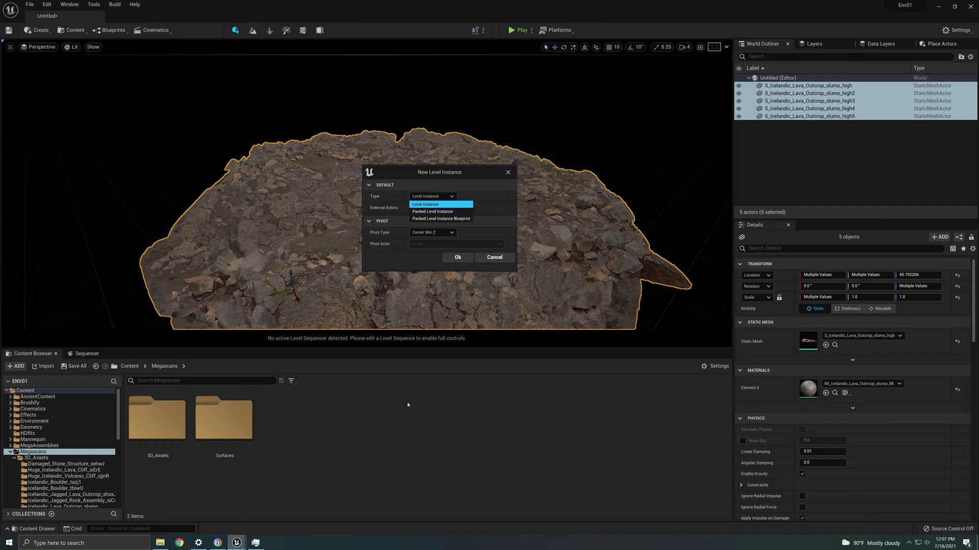
pyautogui.click(400, 236)
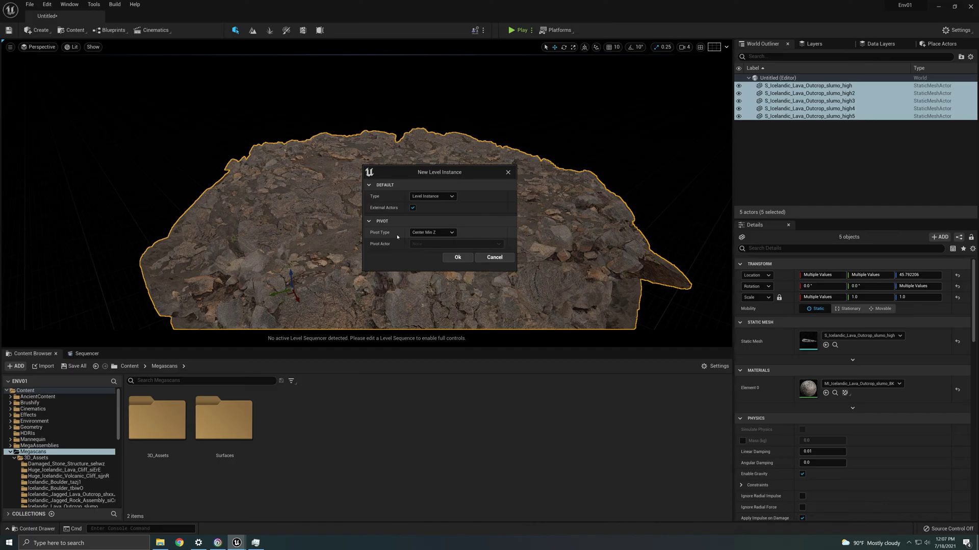
pyautogui.click(437, 233)
pyautogui.click(420, 247)
pyautogui.click(435, 233)
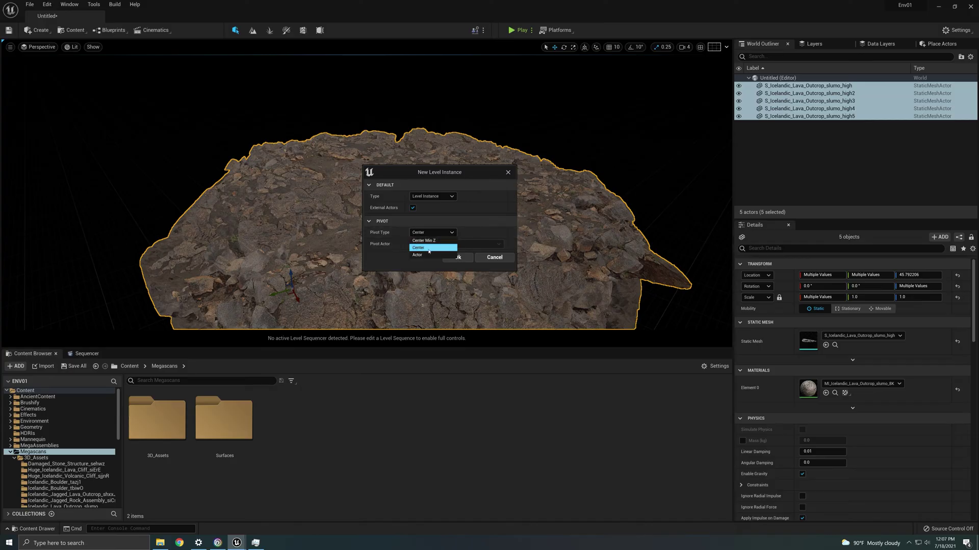
pyautogui.click(434, 255)
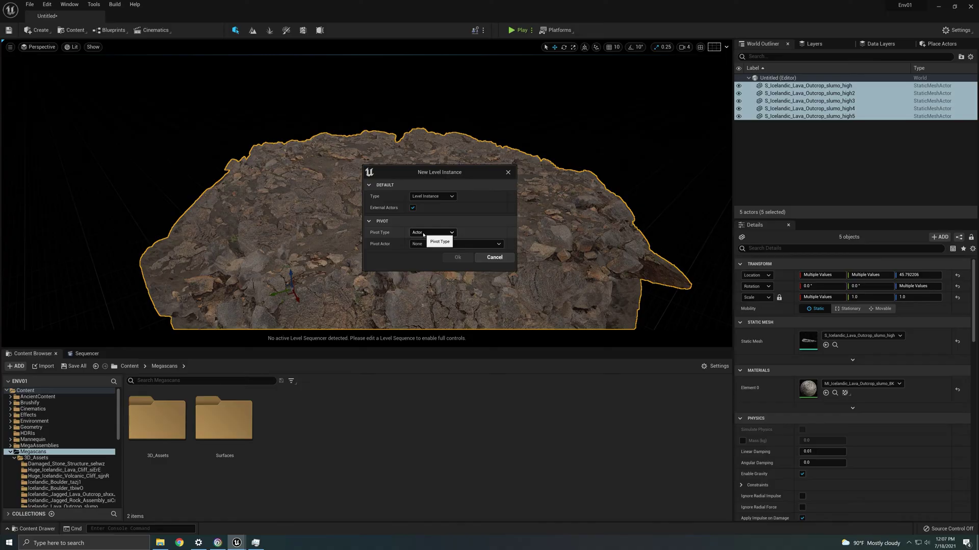
pyautogui.click(423, 234)
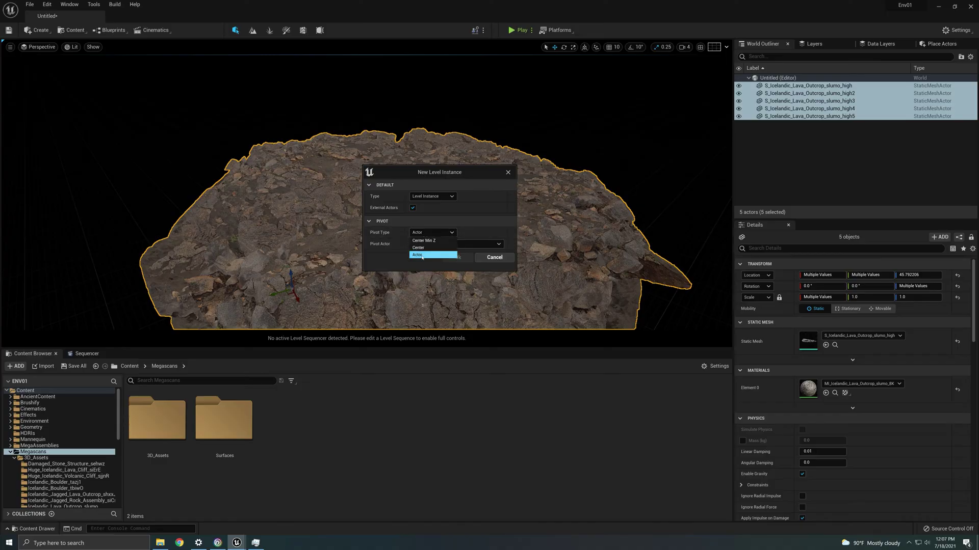
pyautogui.click(496, 258)
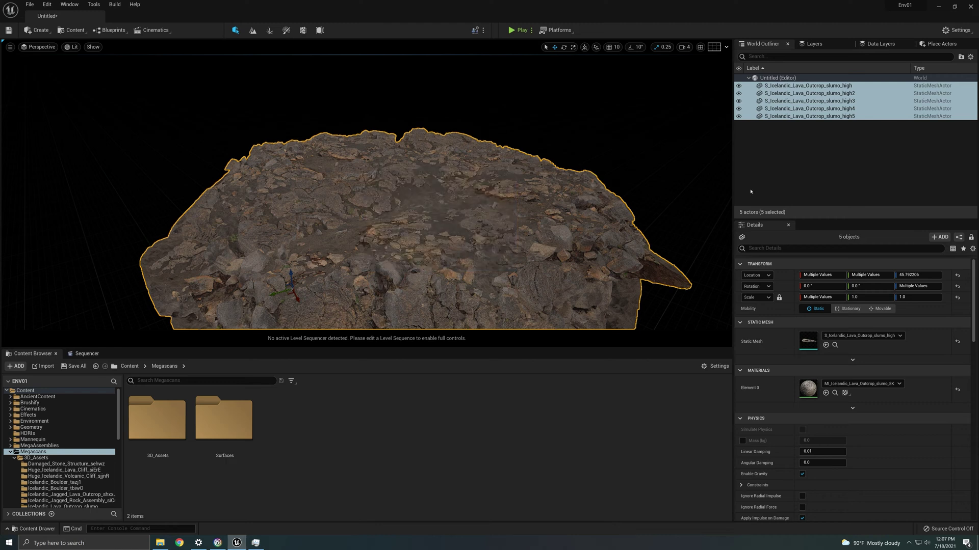
# Clear the selection, find the Empty Actor class, and place one on top of the rock assembly.
pyautogui.click(885, 146)
pyautogui.click(938, 43)
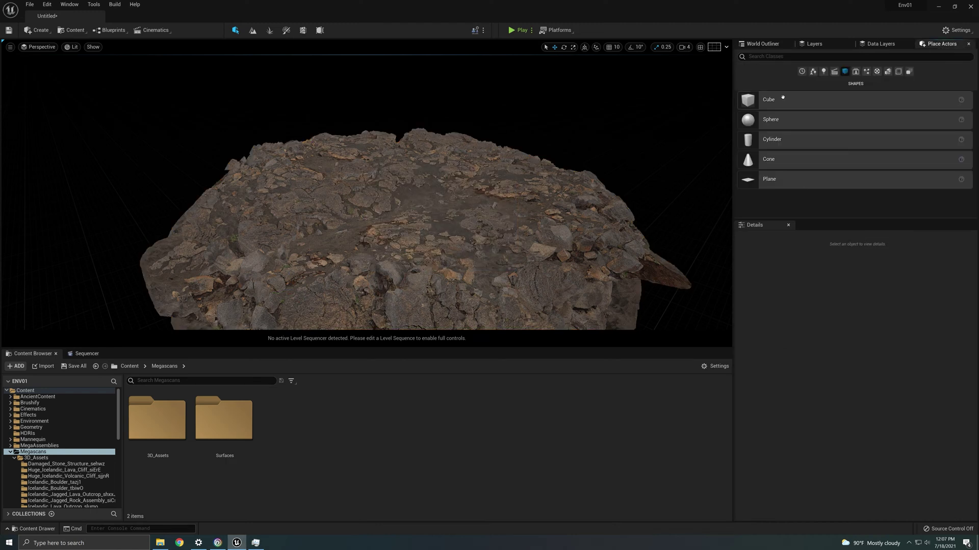
pyautogui.click(805, 57)
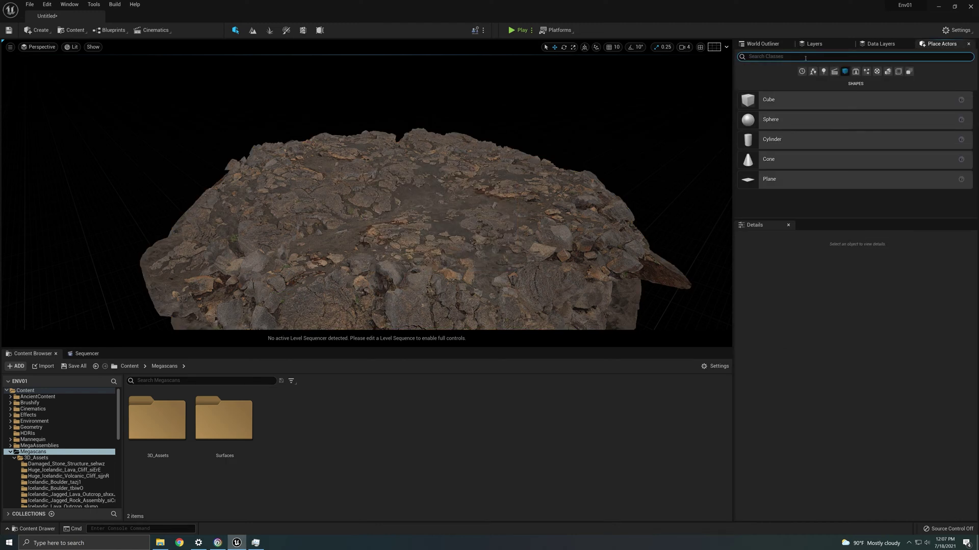
pyautogui.write('empt')
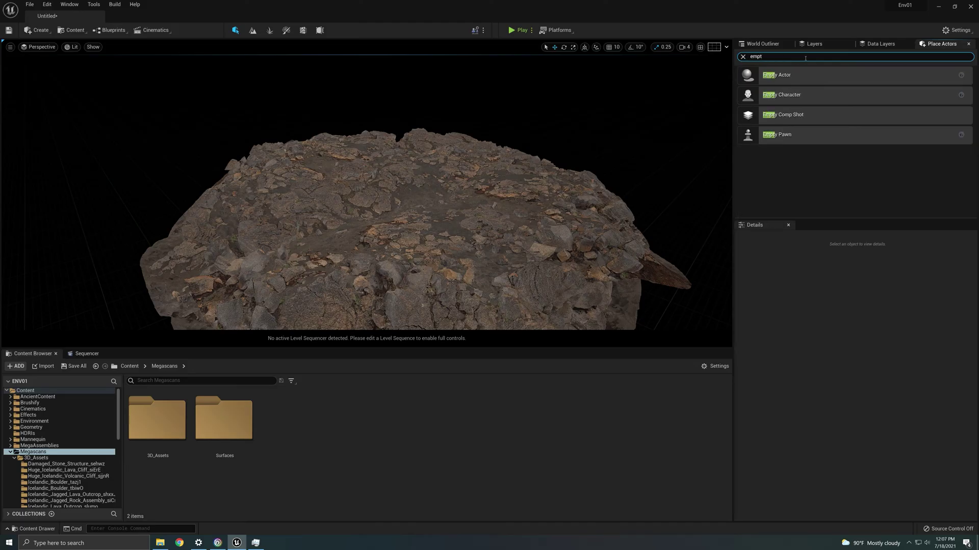
pyautogui.moveTo(780, 75); pyautogui.dragTo(423, 196)
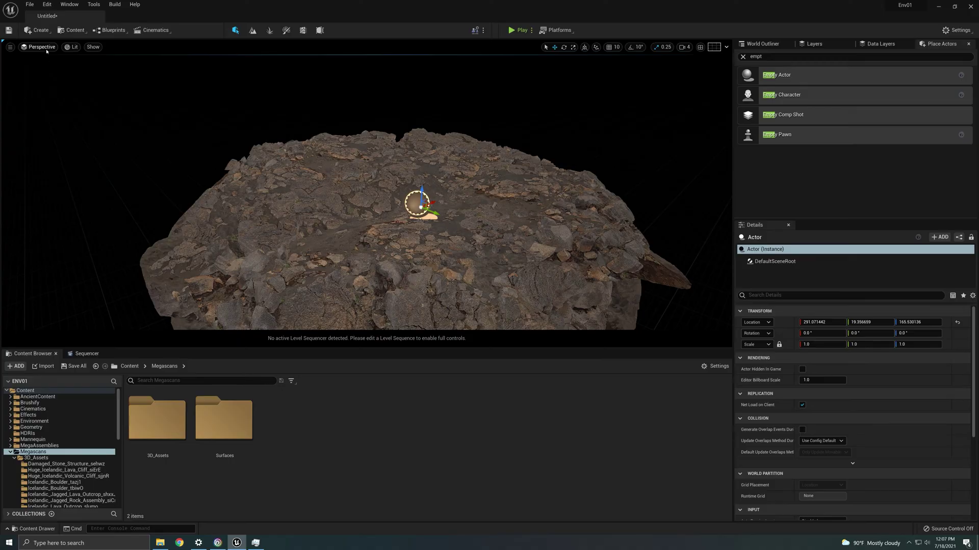
# Position the empty actor over the middle of the rock assembly in the top view, and return to the perspective view.
pyautogui.click(42, 47)
pyautogui.click(61, 74)
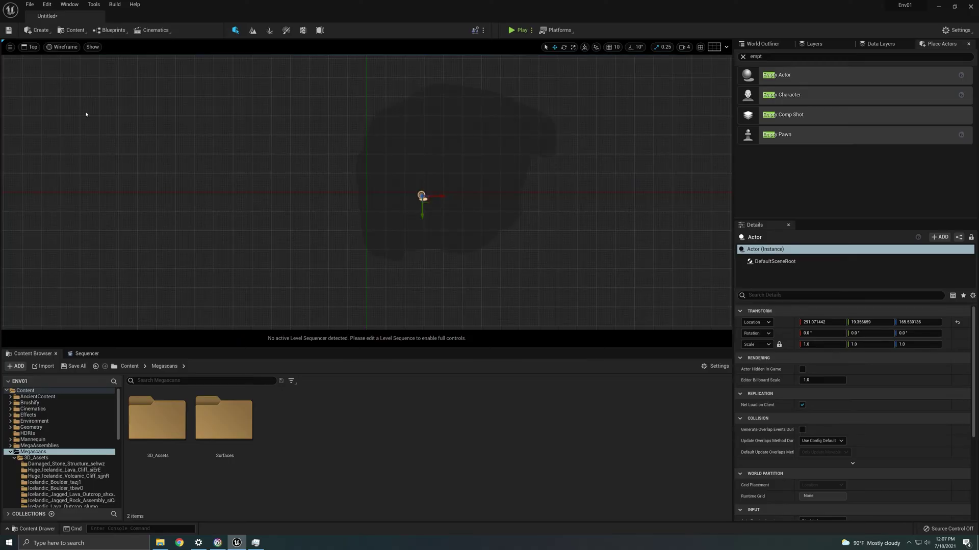
pyautogui.moveTo(425, 200); pyautogui.dragTo(447, 171)
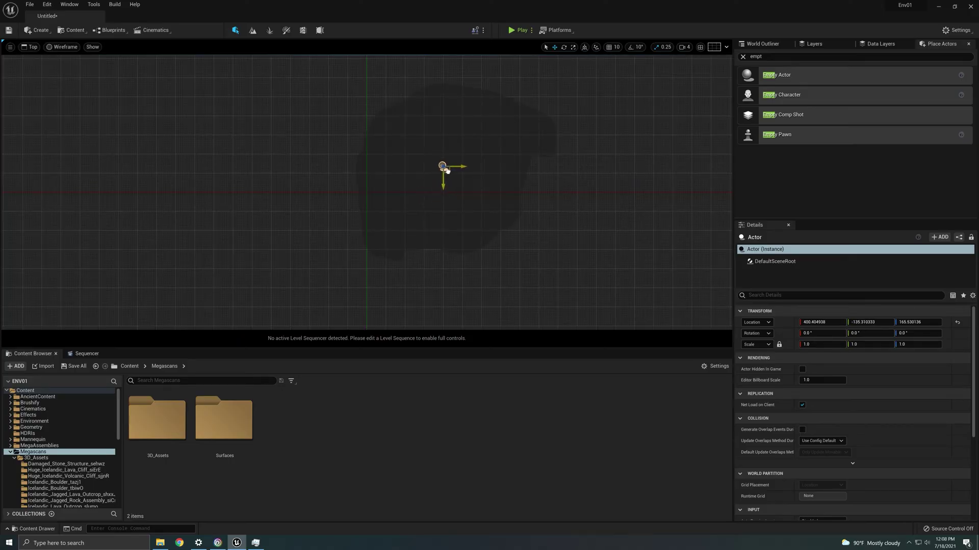
pyautogui.click(31, 47)
pyautogui.click(51, 60)
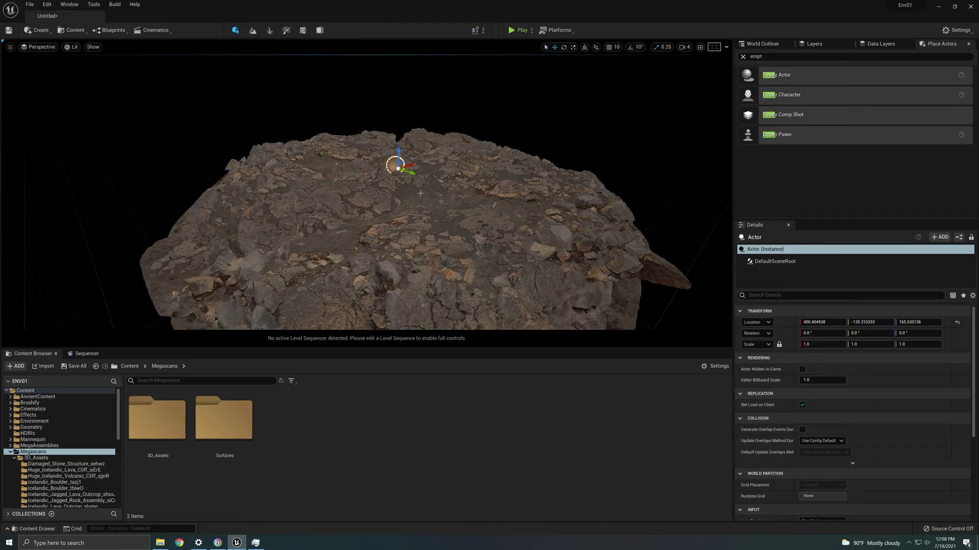
# Adjust the empty actor's height to about 158.5 so it sits at the rock surface.
pyautogui.moveTo(420, 193)
pyautogui.mouseDown(button='right')
pyautogui.moveTo(357, 219)
pyautogui.moveTo(420, 193)
pyautogui.mouseUp(button='right')
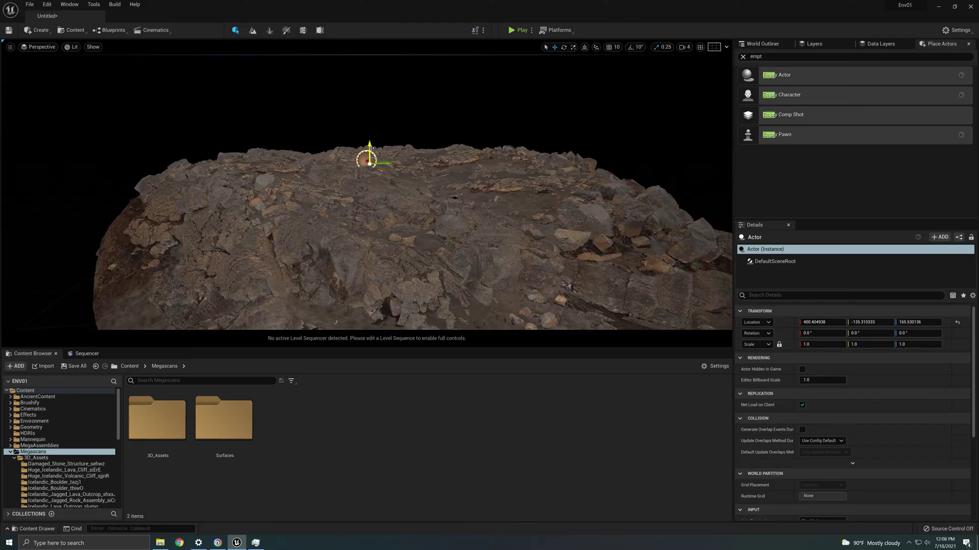
pyautogui.moveTo(371, 148); pyautogui.dragTo(371, 152)
pyautogui.moveTo(401, 154)
pyautogui.mouseDown(button='right')
pyautogui.moveTo(361, 154)
pyautogui.moveTo(401, 154)
pyautogui.mouseUp(button='right')
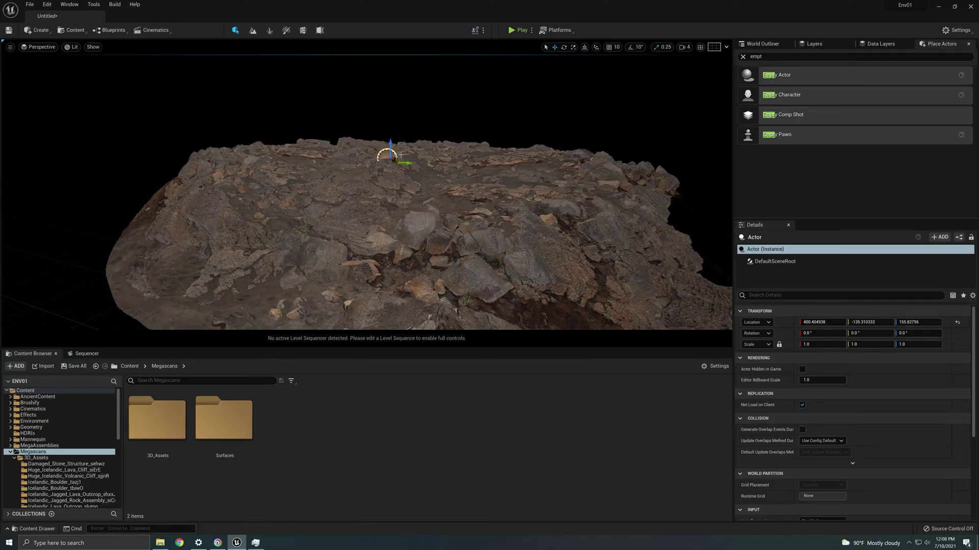
pyautogui.moveTo(391, 148); pyautogui.dragTo(391, 146)
# Select the empty actor together with all five outcrops and start creating a level instance from them.
pyautogui.click(763, 44)
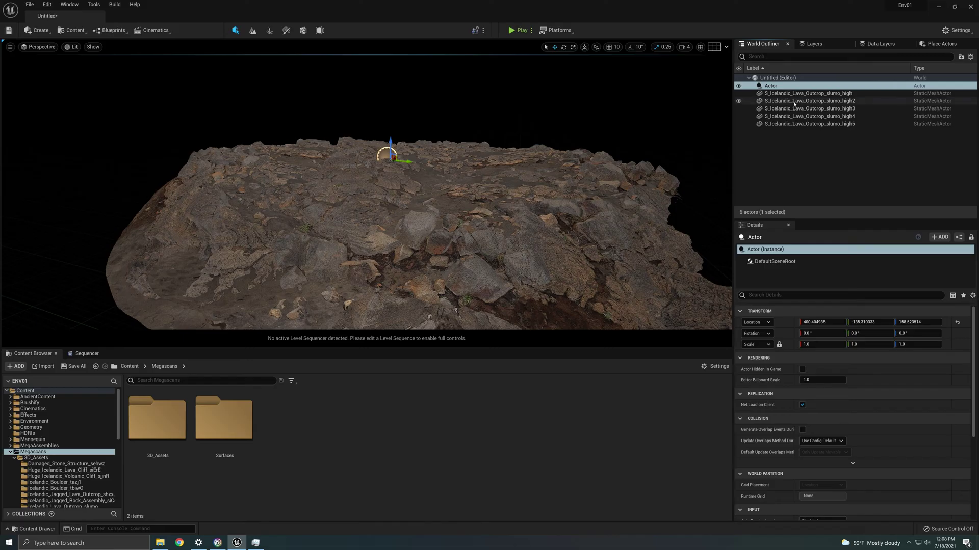
pyautogui.click(791, 86)
pyautogui.keyDown('shift'); pyautogui.click(803, 124); pyautogui.keyUp('shift')
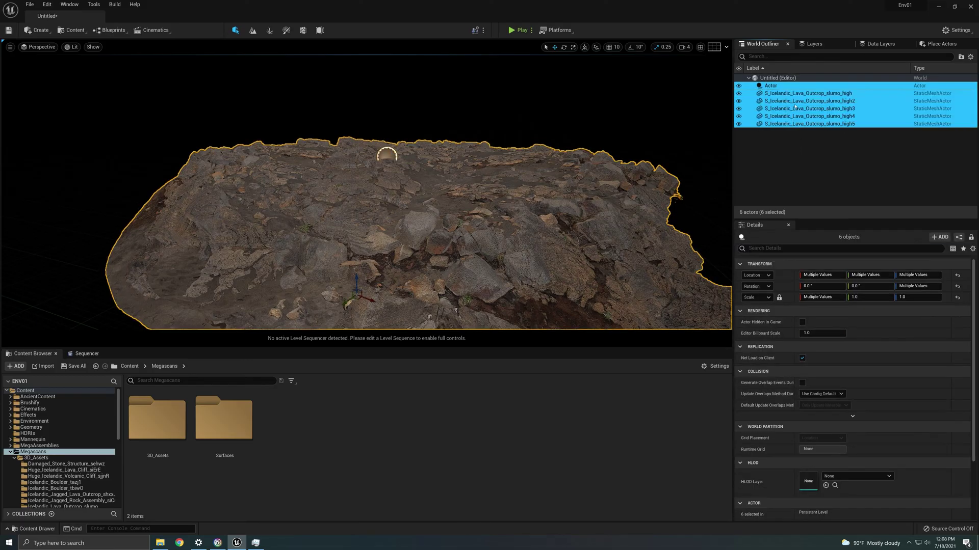
pyautogui.rightClick(796, 109)
pyautogui.click(835, 227)
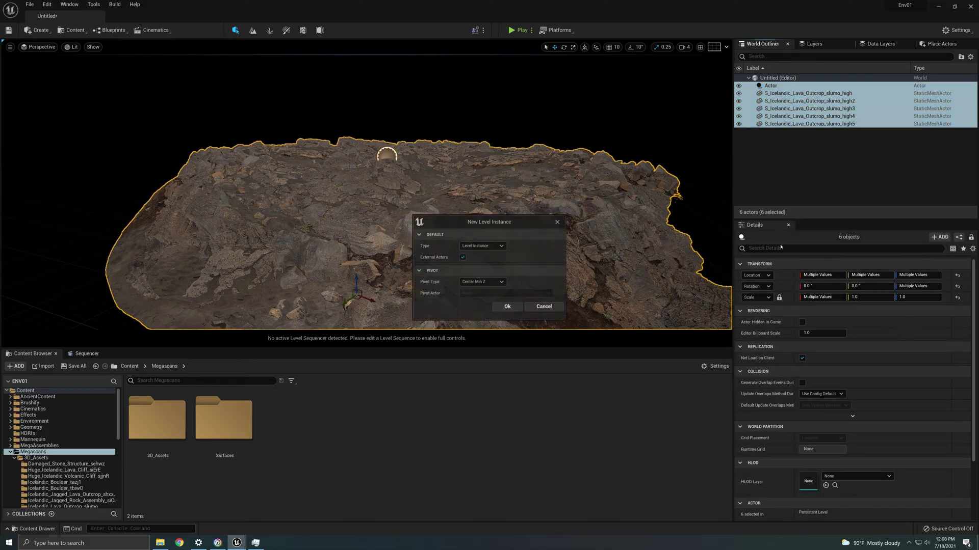
# Create a Packed Level Instance Blueprint with the pivot type Actor and the empty actor as the pivot actor.
pyautogui.click(482, 245)
pyautogui.click(490, 268)
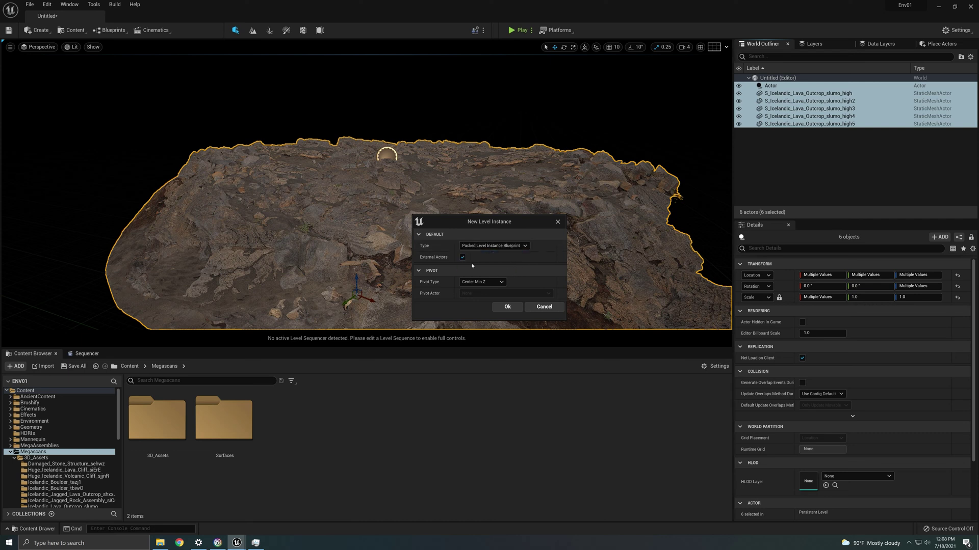
pyautogui.click(487, 282)
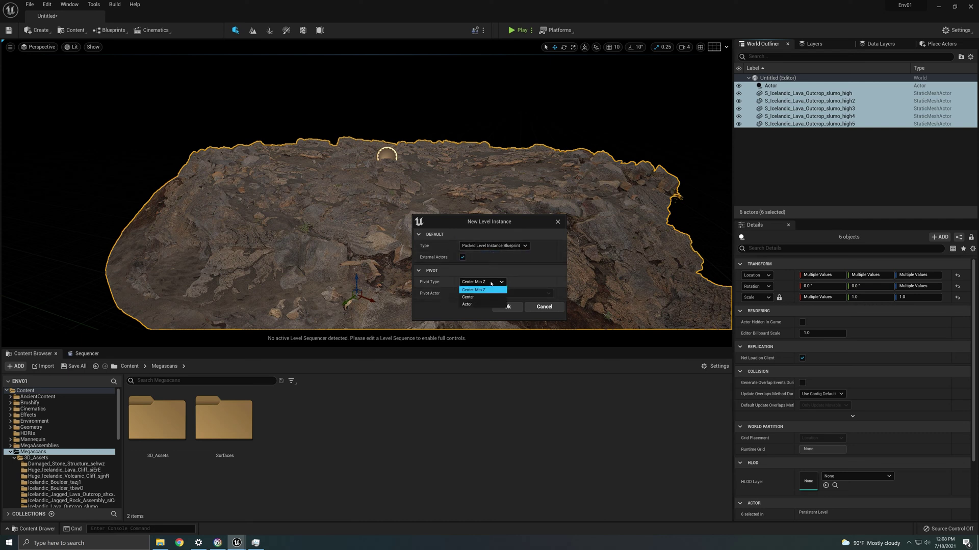
pyautogui.click(471, 304)
pyautogui.click(467, 295)
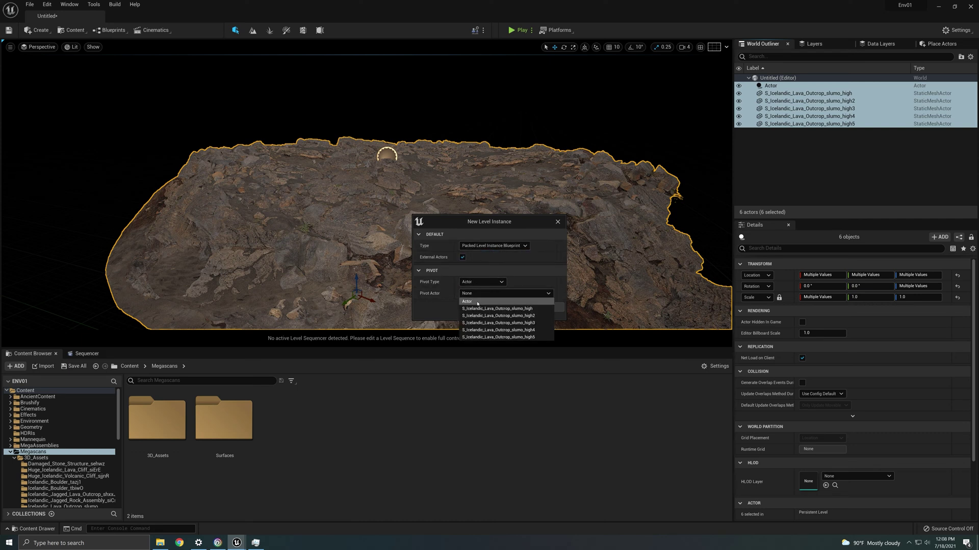
pyautogui.click(478, 301)
pyautogui.click(478, 293)
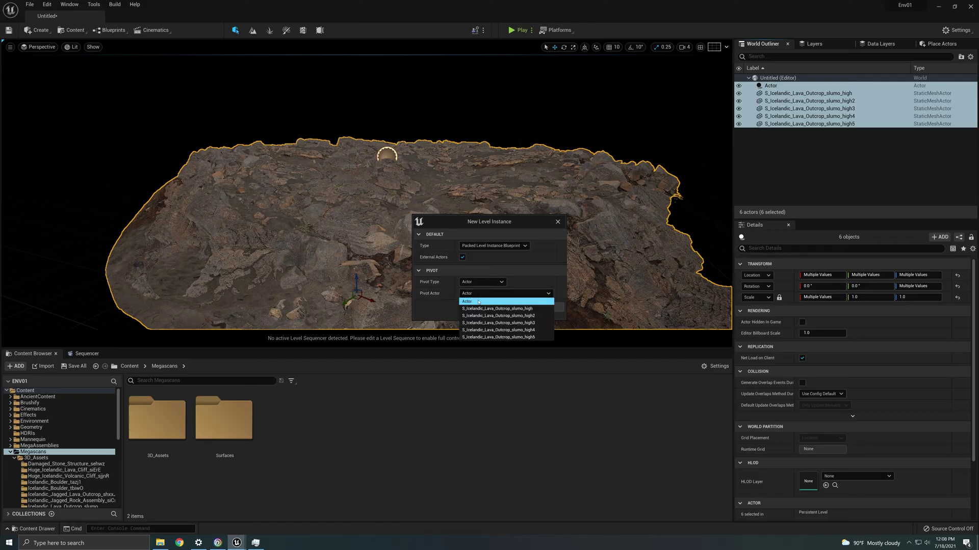
pyautogui.click(478, 302)
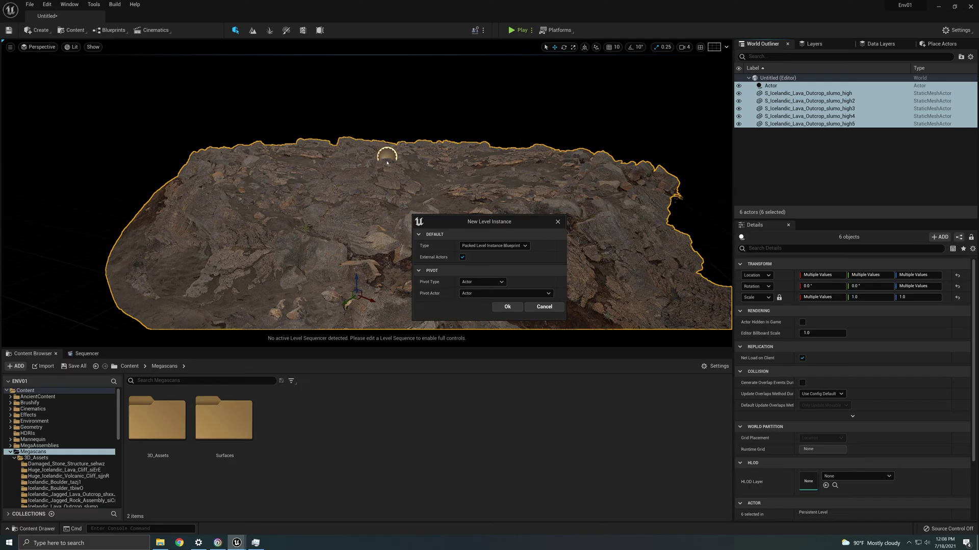
pyautogui.click(507, 307)
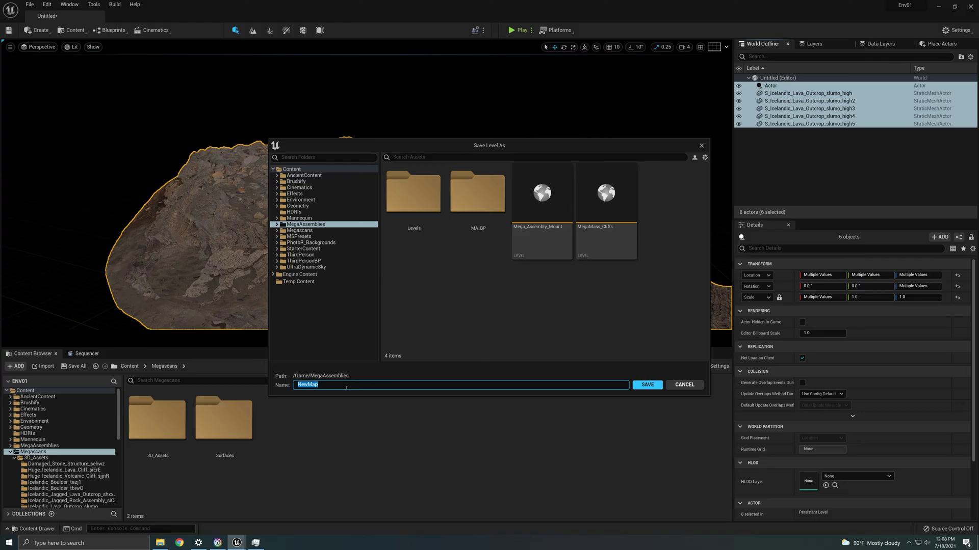
# Save the instance level as Tuto_MA in MegaAssemblies and its blueprint as BPP_Tuto_MA in the MA_BP folder.
pyautogui.press('BackSpace')
pyautogui.write('Tu')
pyautogui.press('BackSpace')
pyautogui.write('MA')
pyautogui.click(645, 385)
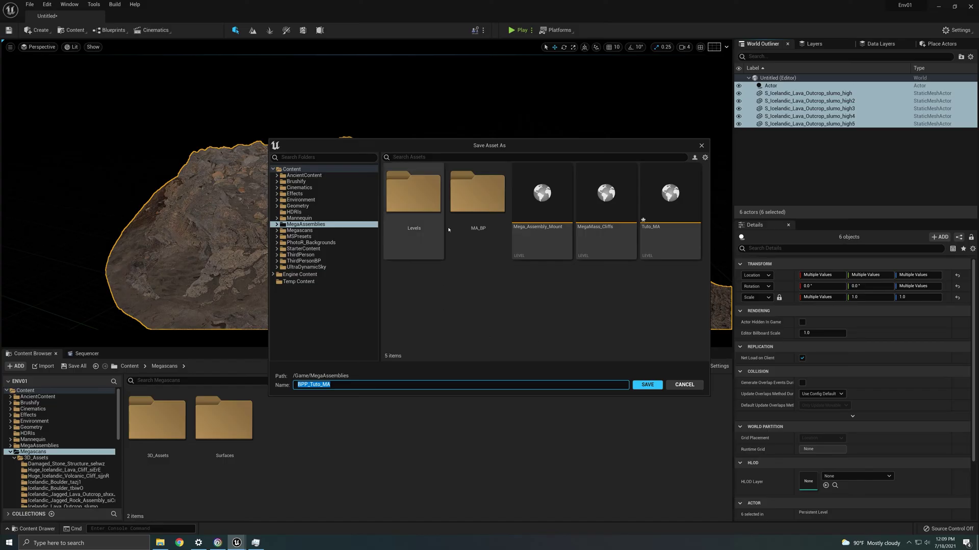
pyautogui.doubleClick(477, 197)
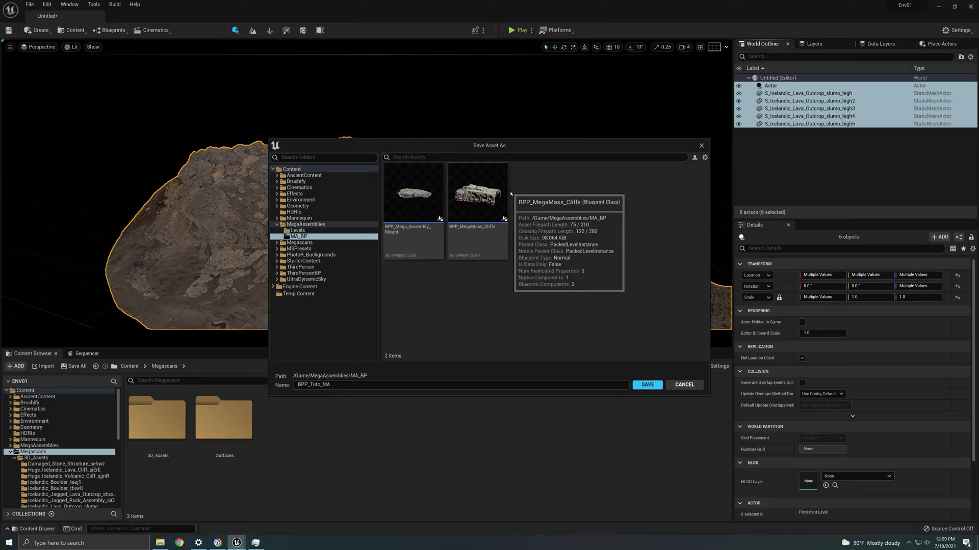
pyautogui.click(647, 386)
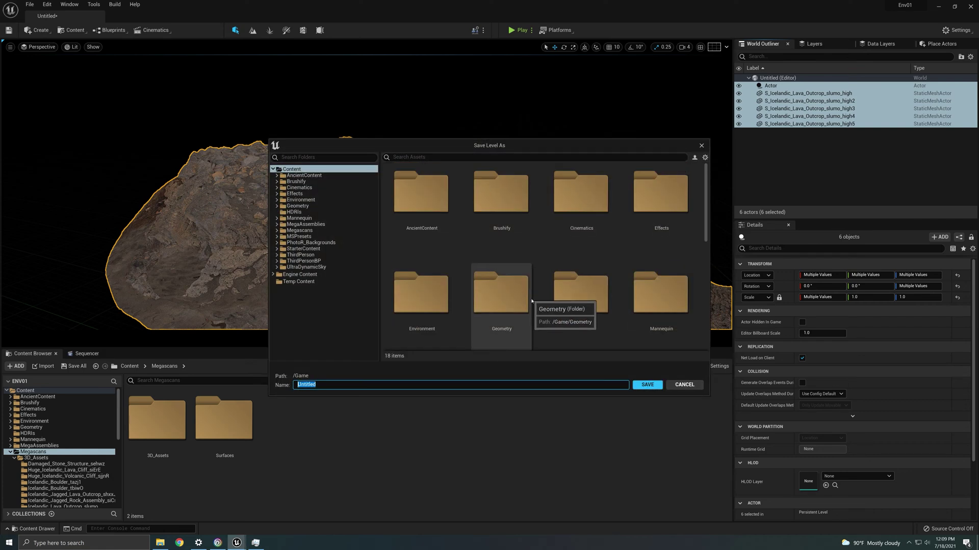
# Save the current level as Tuto_level01 in the MegaAssemblies/Levels folder.
pyautogui.scroll(-3, 557, 318)
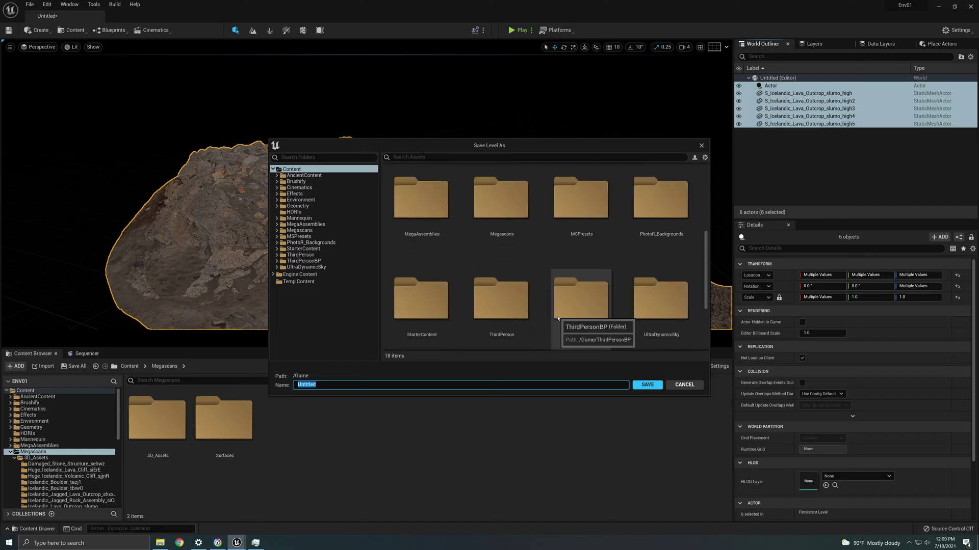
pyautogui.doubleClick(421, 199)
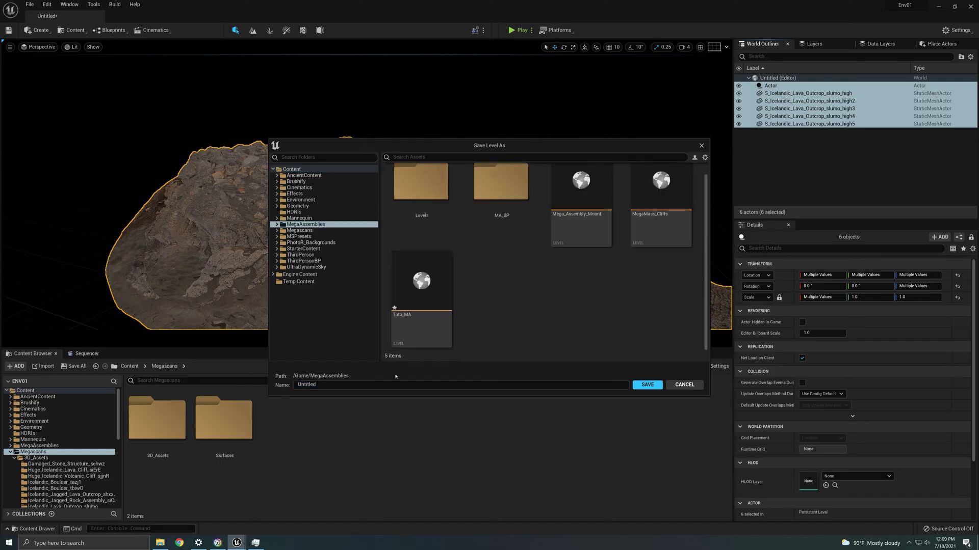
pyautogui.moveTo(366, 385); pyautogui.dragTo(264, 386)
pyautogui.write('Tu')
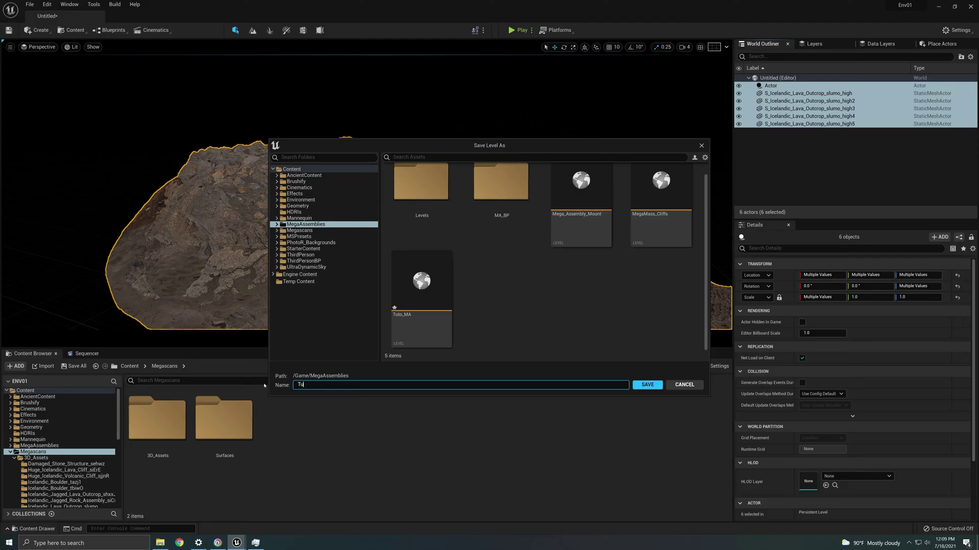
pyautogui.write('to_level01')
pyautogui.doubleClick(421, 184)
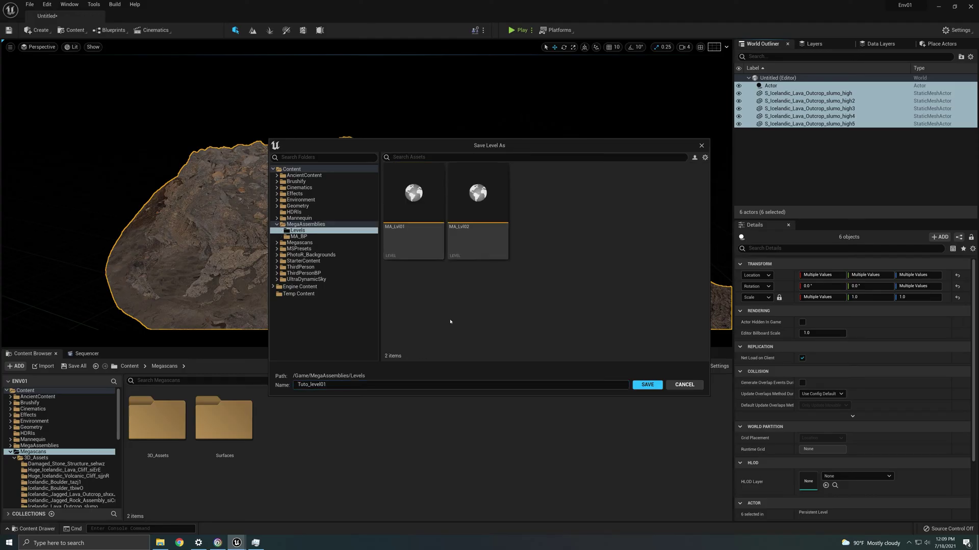
pyautogui.click(647, 385)
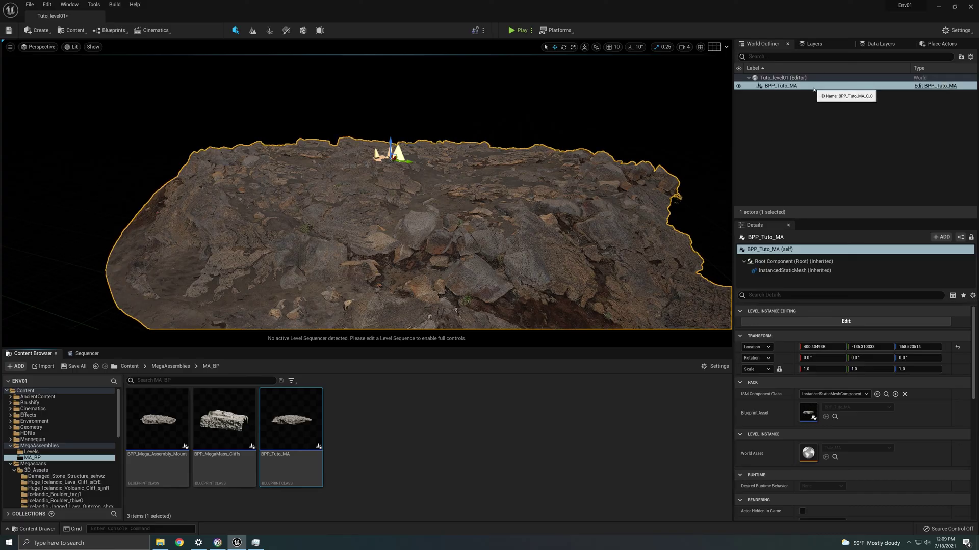
# Reselect the packed BPP_Tuto_MA actor and check its pivot on the rock surface.
pyautogui.click(820, 153)
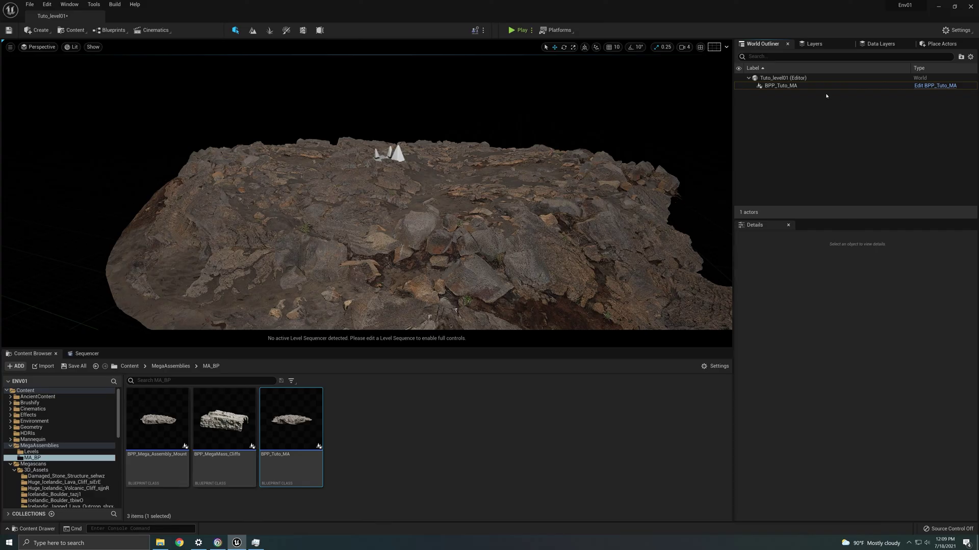
pyautogui.click(808, 86)
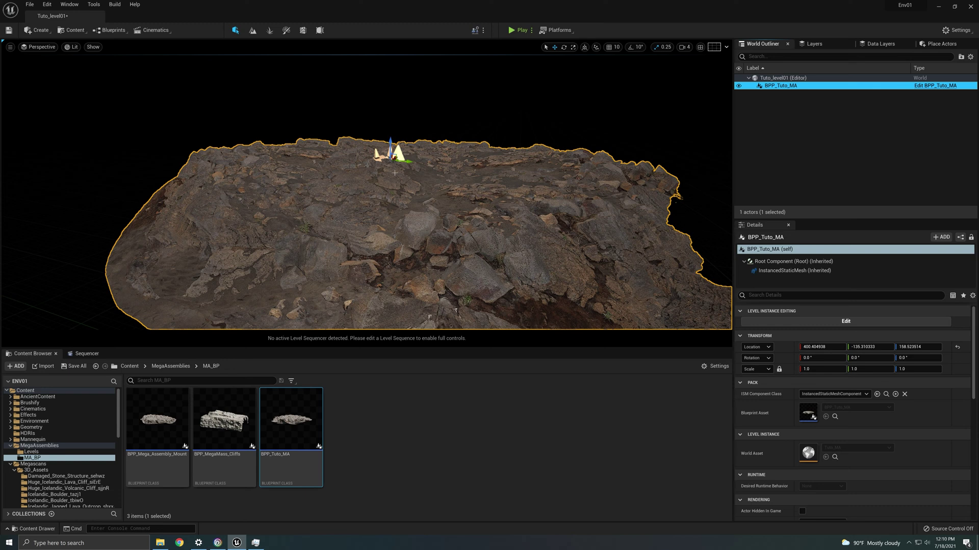
pyautogui.moveTo(387, 175); pyautogui.dragTo(413, 175, button='right')
pyautogui.moveTo(323, 164); pyautogui.dragTo(376, 167)
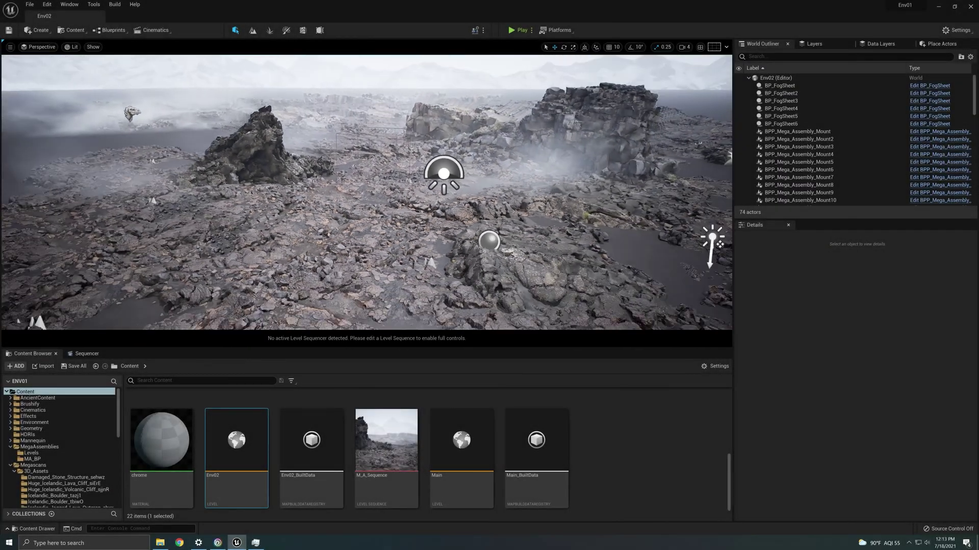
# Place the BPP_Tuto_MA blueprint from the MegaAssemblies/MA_BP folder at the edge of the Env02 rock ground.
pyautogui.moveTo(367, 193)
pyautogui.mouseDown(button='right')
pyautogui.moveTo(300, 178)
pyautogui.moveTo(375, 179)
pyautogui.mouseUp(button='right')
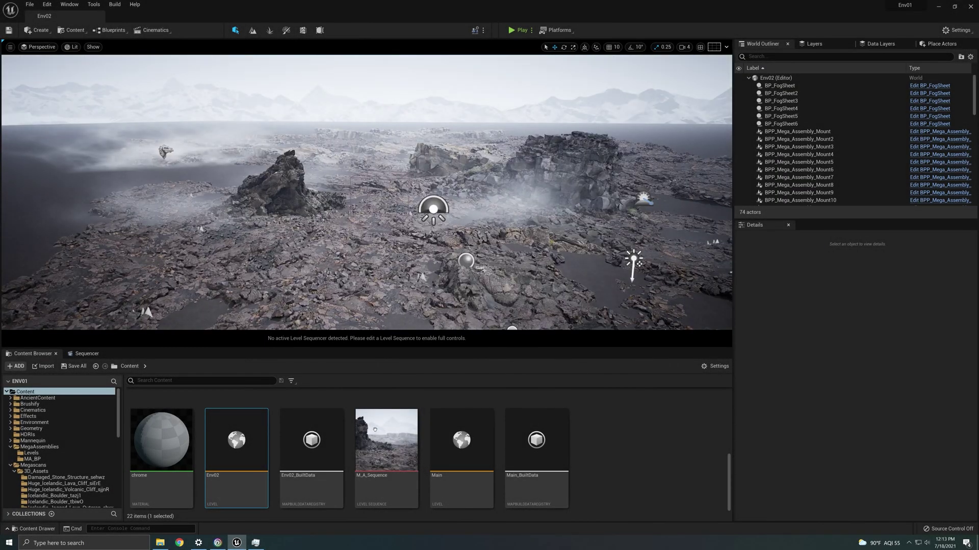
pyautogui.scroll(3, 296, 467)
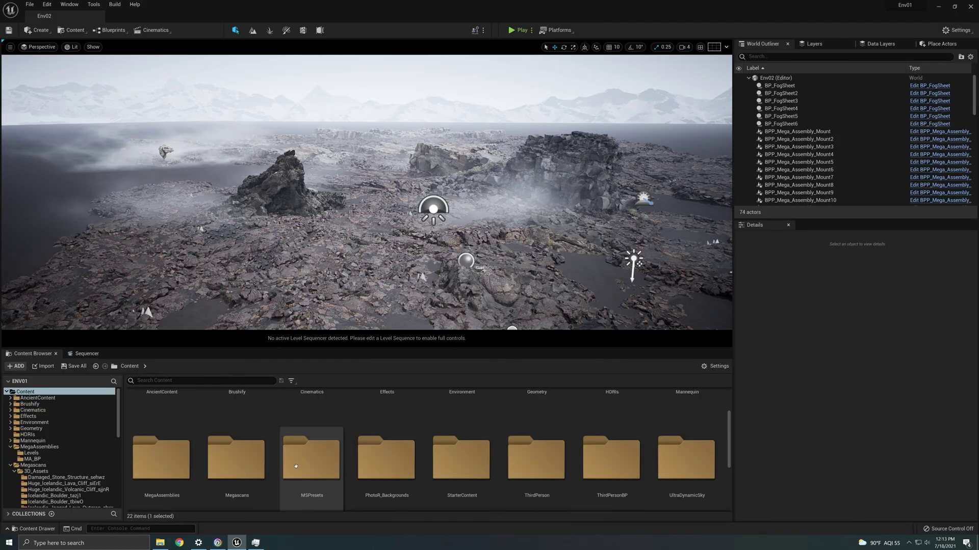
pyautogui.scroll(2, 494, 450)
pyautogui.scroll(-3, 496, 453)
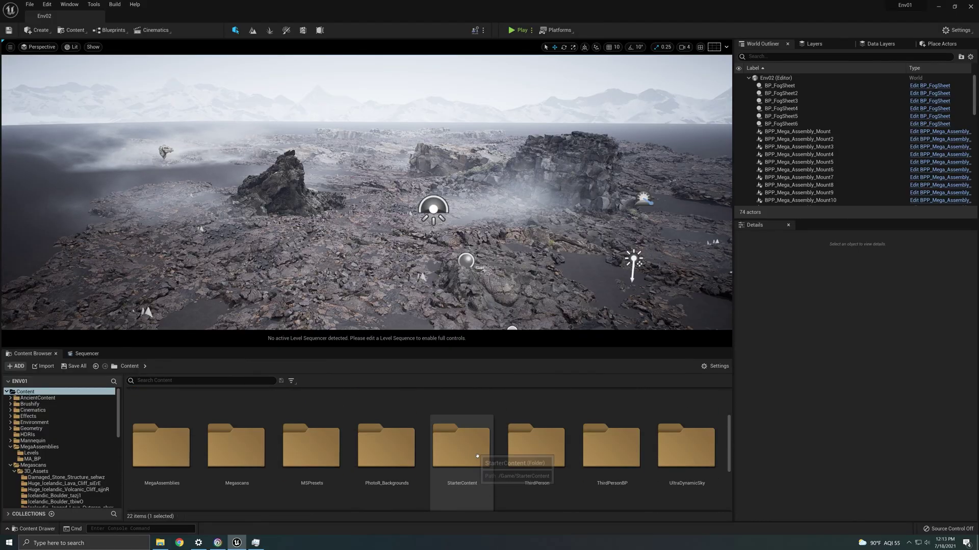
pyautogui.doubleClick(175, 476)
pyautogui.doubleClick(230, 474)
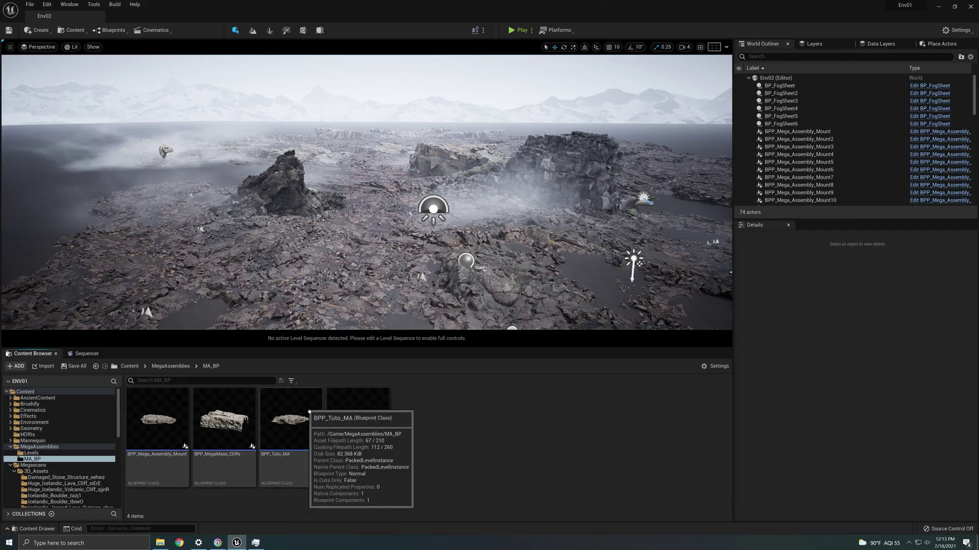
pyautogui.moveTo(306, 413); pyautogui.dragTo(112, 228)
# Move the placed assembly outward onto the bare ground and fit it against the edge of the existing rocks.
pyautogui.moveTo(111, 228); pyautogui.dragTo(82, 301, button='right')
pyautogui.press('w')
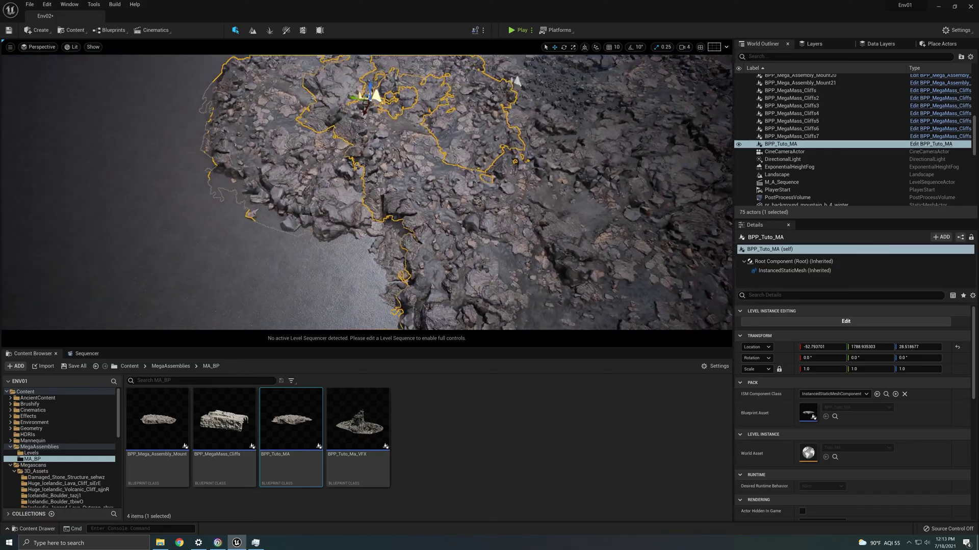
pyautogui.press('s')
pyautogui.moveTo(401, 228); pyautogui.dragTo(420, 194, button='right')
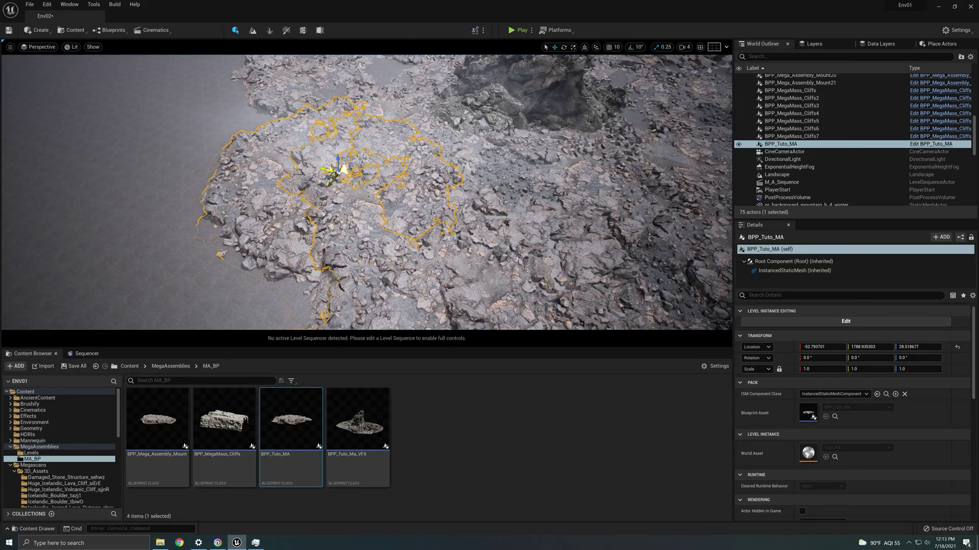
pyautogui.moveTo(331, 174); pyautogui.dragTo(165, 158)
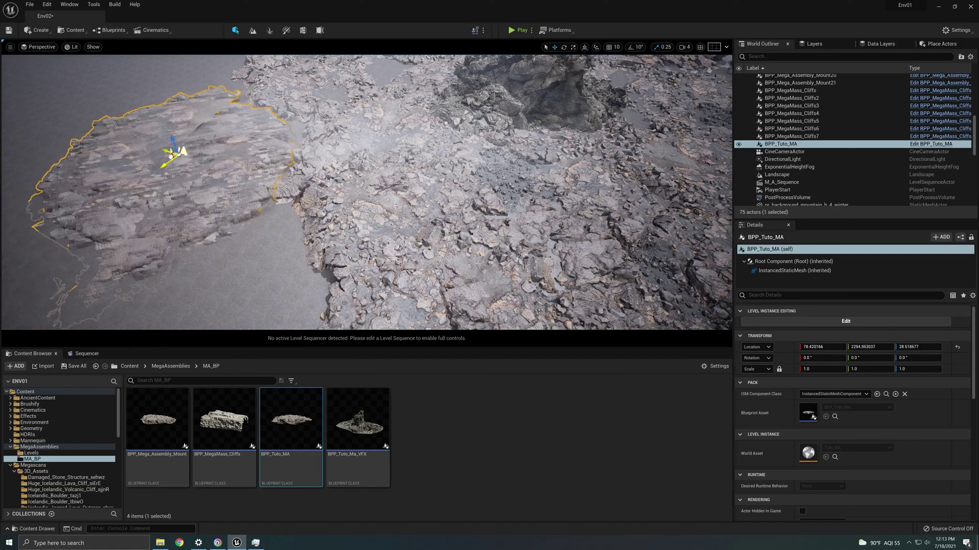
pyautogui.moveTo(165, 157); pyautogui.dragTo(148, 131, button='right')
pyautogui.press('w')
pyautogui.press('s')
pyautogui.moveTo(251, 184); pyautogui.dragTo(253, 186)
pyautogui.press('s')
pyautogui.moveTo(229, 226); pyautogui.dragTo(244, 252, button='right')
# Duplicate the BPP_Tuto_MA assembly and shift the copy to overlap the neighbouring rocks along the ground's edge.
pyautogui.keyDown('alt'); pyautogui.moveTo(216, 202); pyautogui.dragTo(275, 142); pyautogui.keyUp('alt')
pyautogui.press('w')
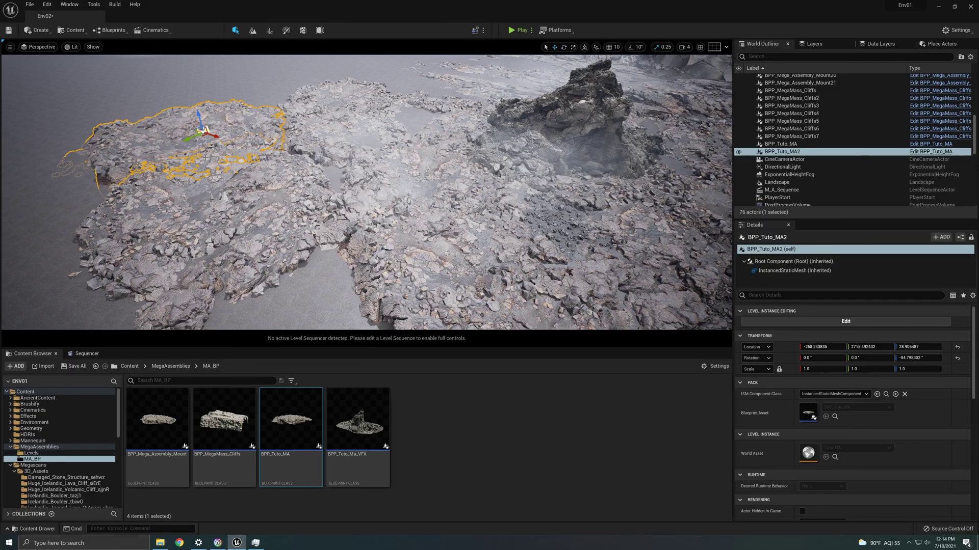
pyautogui.moveTo(206, 131); pyautogui.dragTo(224, 133)
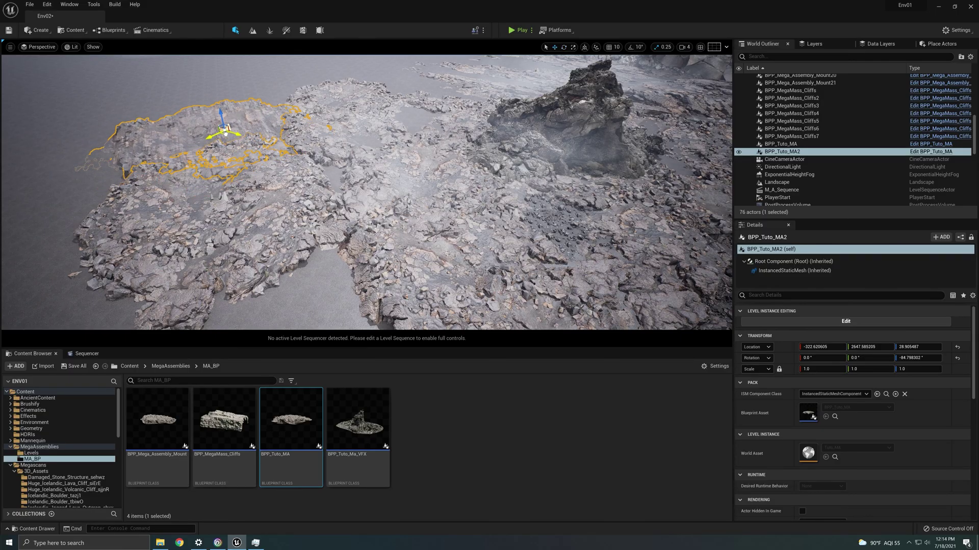
pyautogui.press('w')
pyautogui.moveTo(274, 140)
pyautogui.mouseDown(button='right')
pyautogui.moveTo(257, 140)
pyautogui.moveTo(290, 141)
pyautogui.mouseUp(button='right')
# Clear the selection and examine the finished rock landscape from a low viewpoint.
pyautogui.click(408, 135)
pyautogui.moveTo(407, 135); pyautogui.dragTo(474, 94, button='right')
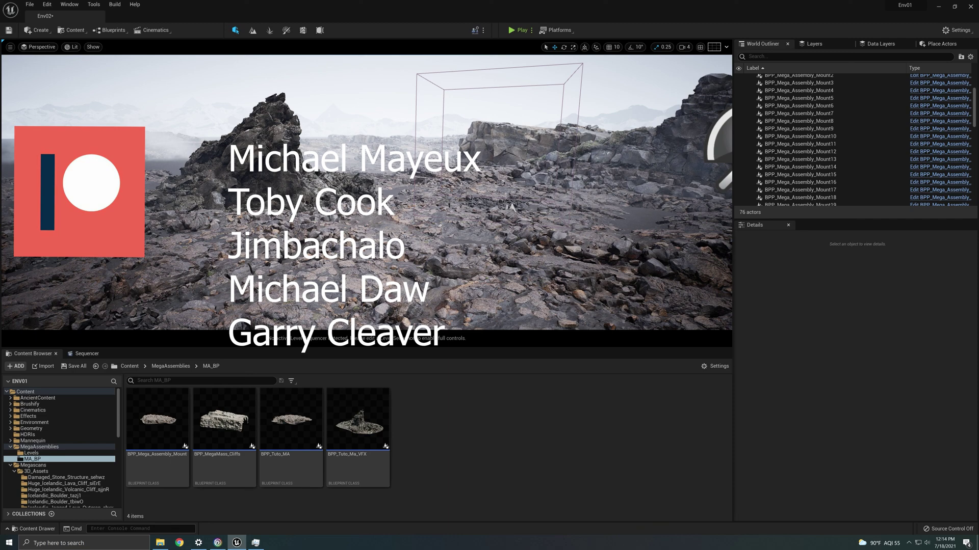
pyautogui.moveTo(494, 282)
pyautogui.mouseDown(button='right')
pyautogui.moveTo(467, 276)
pyautogui.moveTo(493, 282)
pyautogui.mouseUp(button='right')
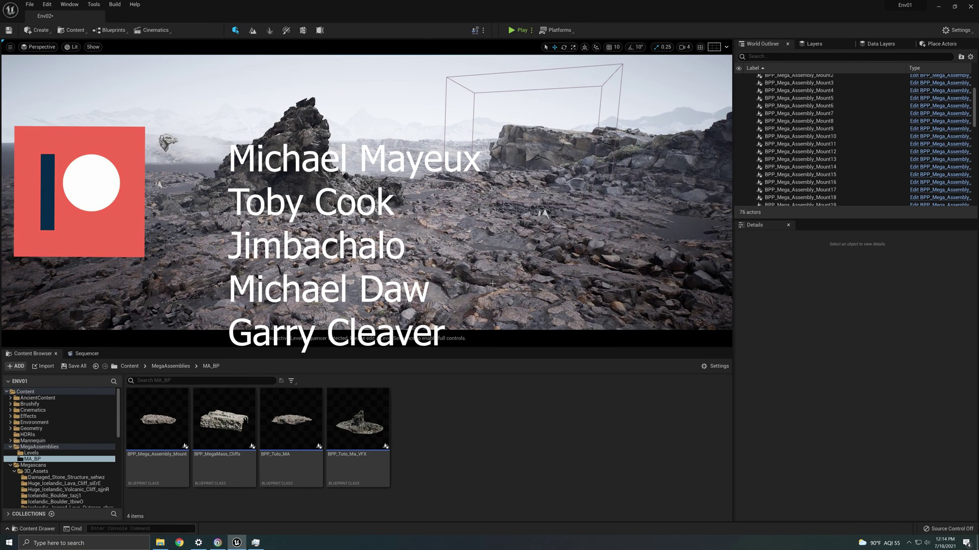